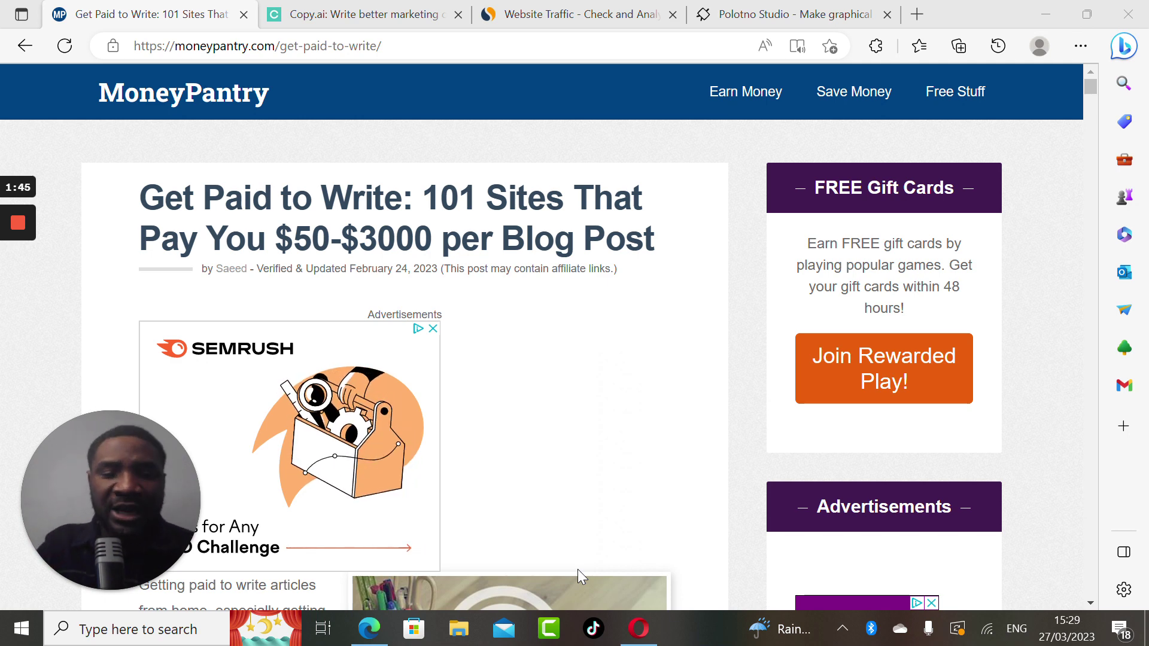
# - Scroll down the MoneyPantry paid-writing list to the Vacation/Travel sites
pyautogui.moveTo(639, 634)
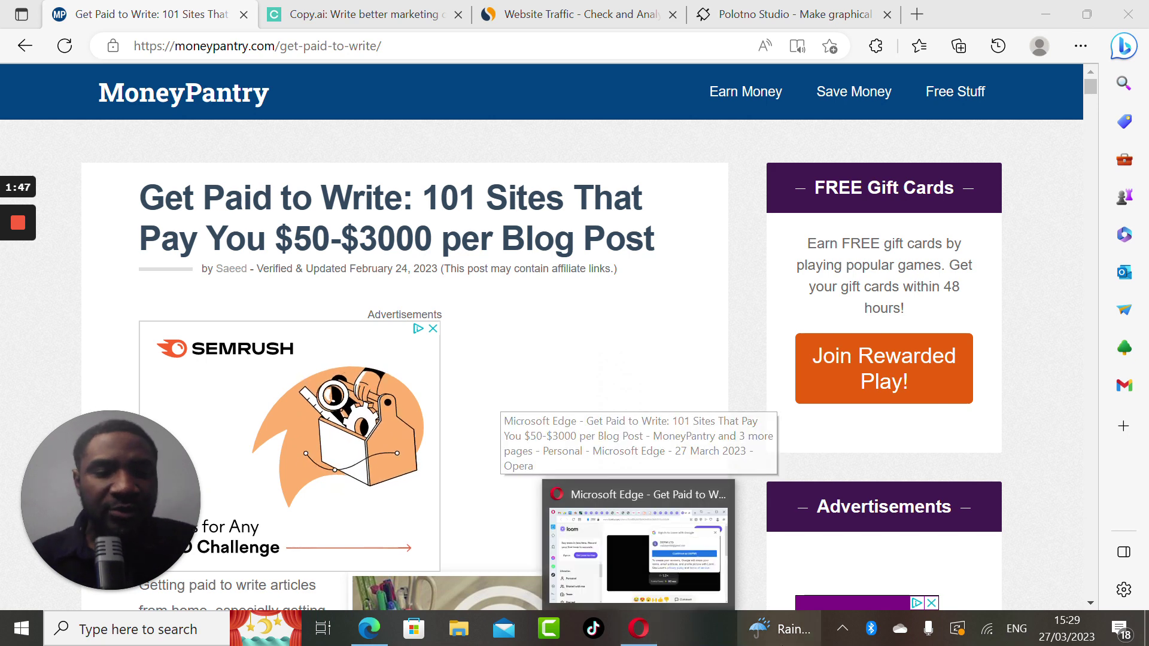
pyautogui.scroll(-5, 1092, 600)
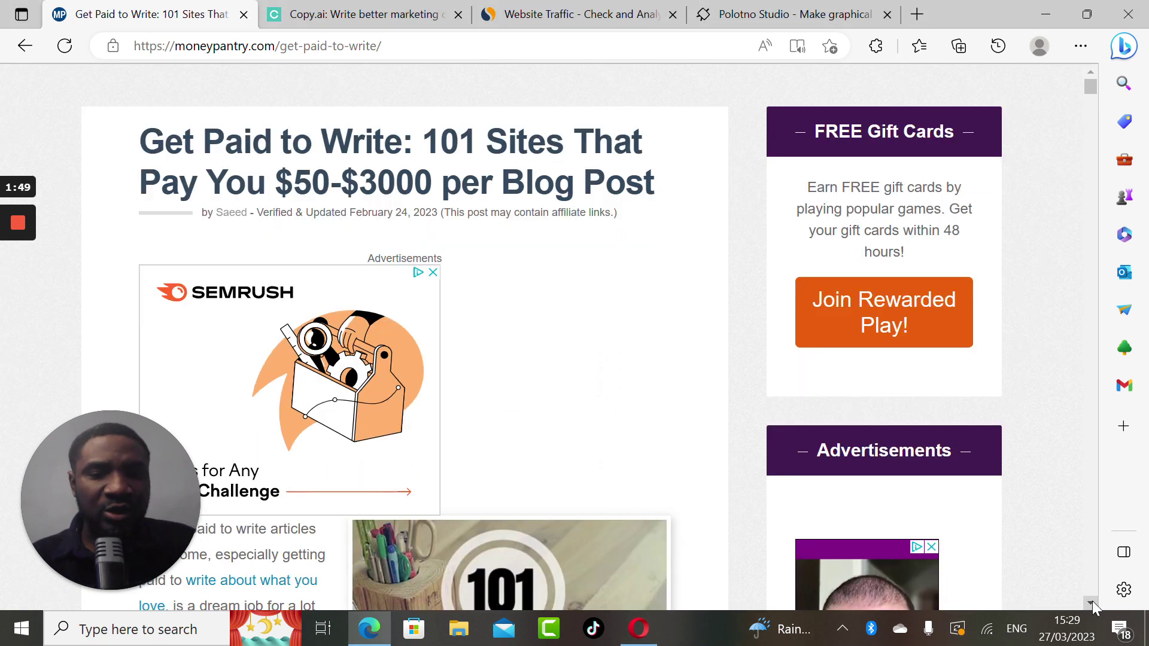
pyautogui.scroll(-5, 1092, 601)
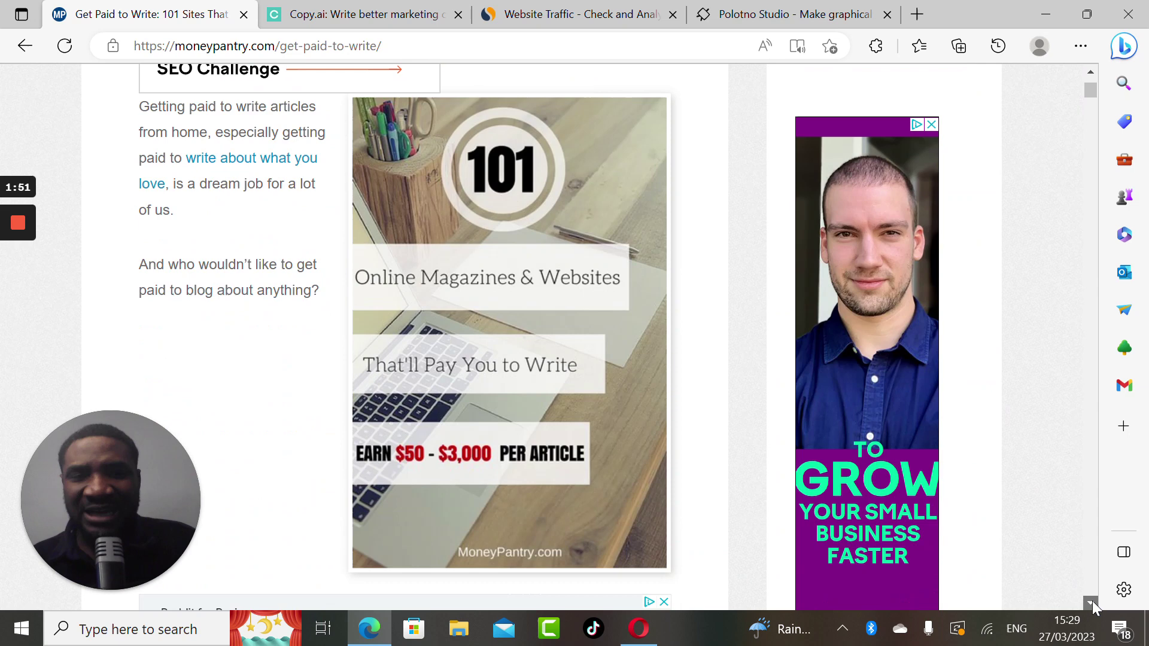
pyautogui.scroll(-5, 1092, 601)
pyautogui.scroll(-8, 1092, 601)
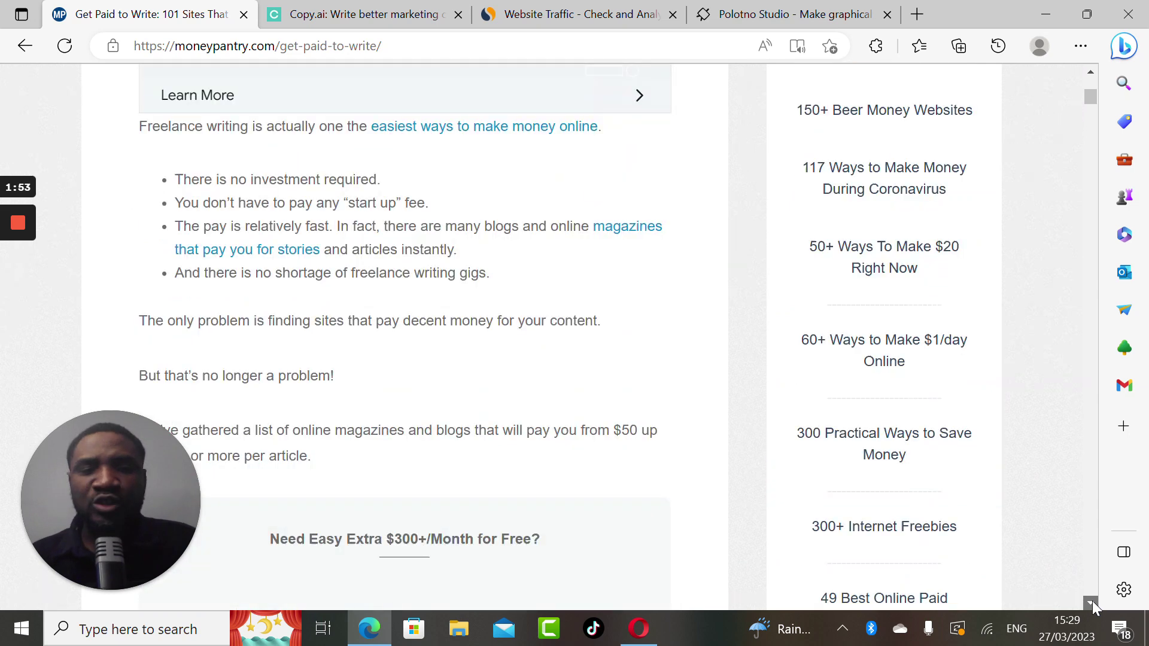
pyautogui.scroll(-1, 1092, 600)
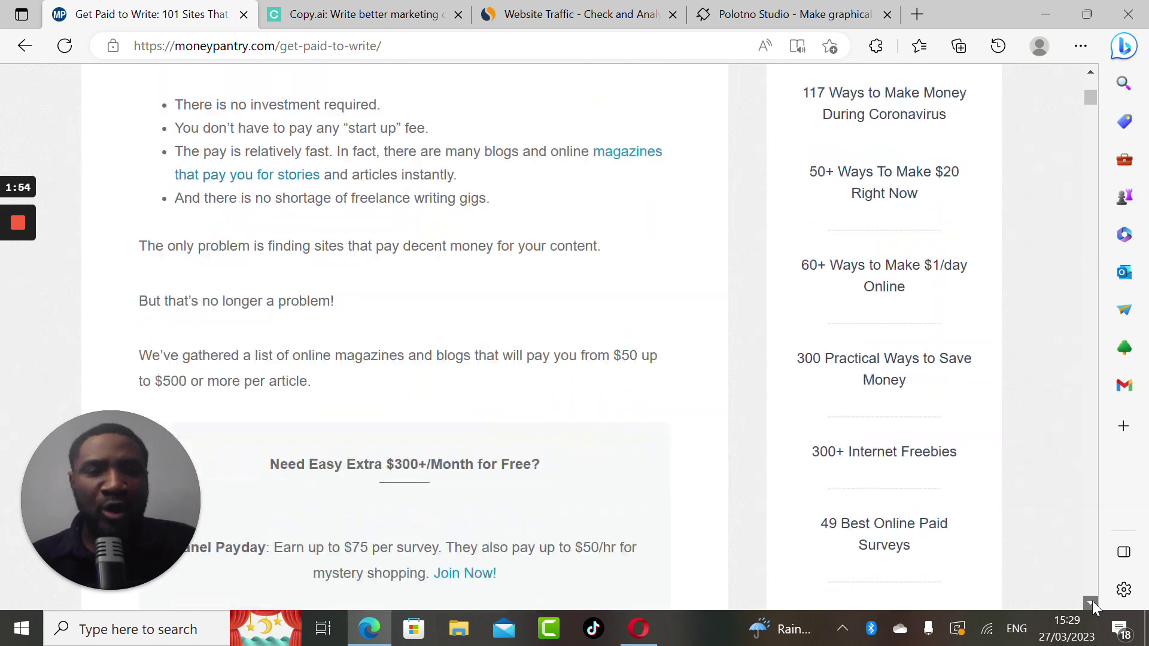
pyautogui.scroll(-3, 1092, 601)
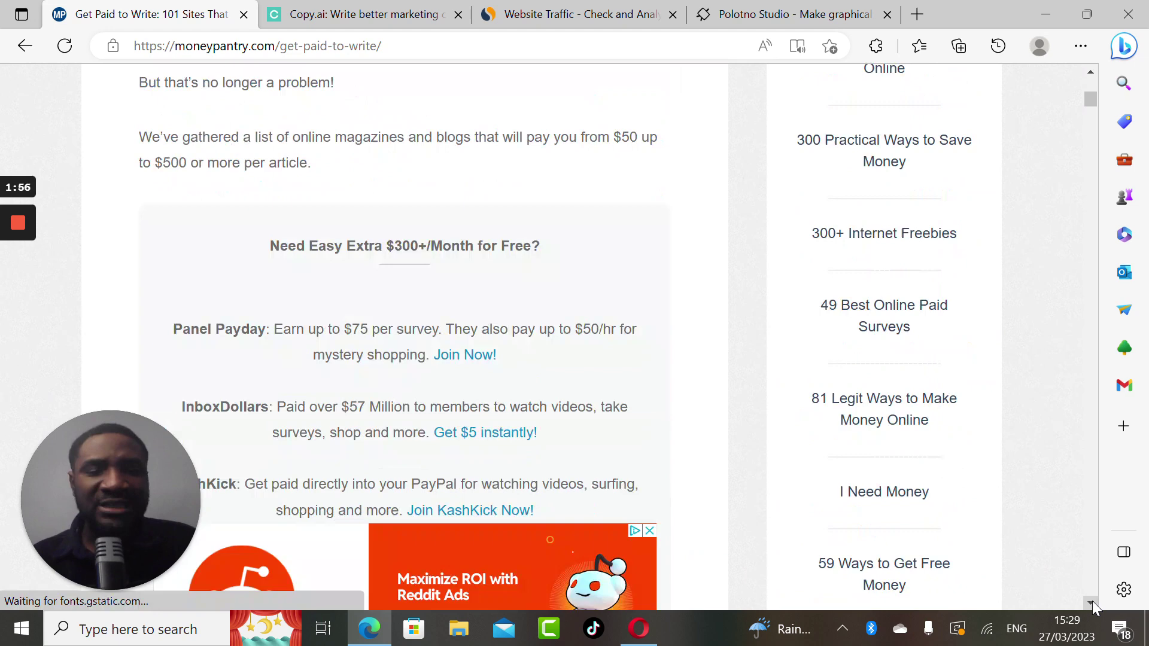
pyautogui.scroll(-6, 1092, 600)
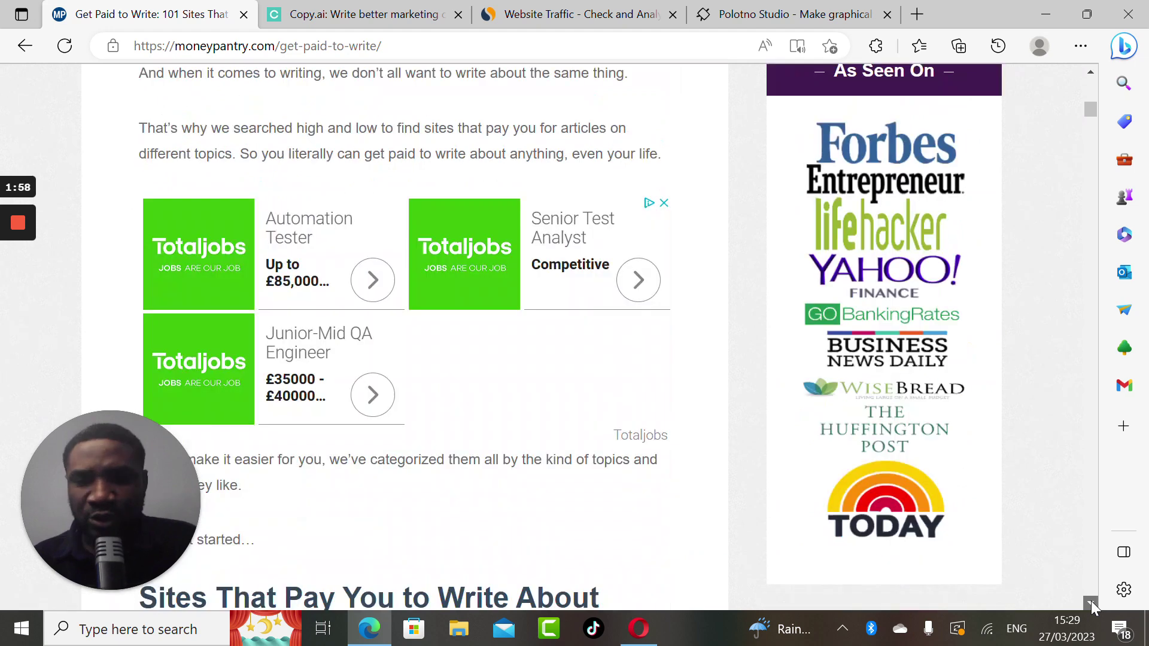
pyautogui.scroll(-8, 1090, 600)
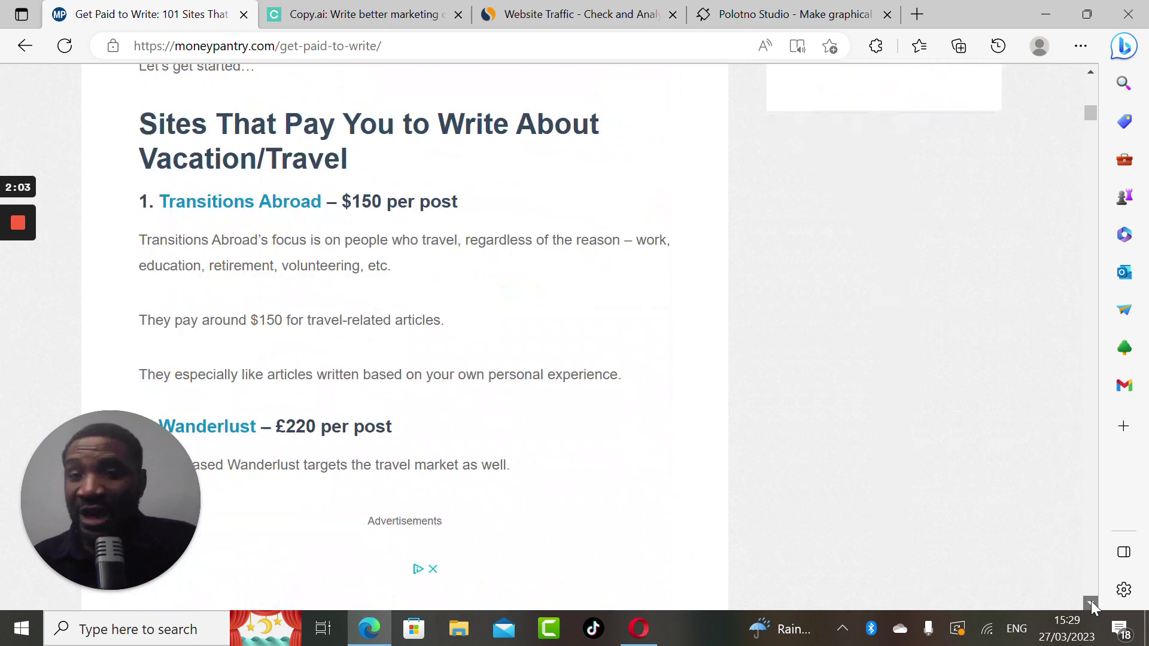
pyautogui.scroll(-1, 1090, 601)
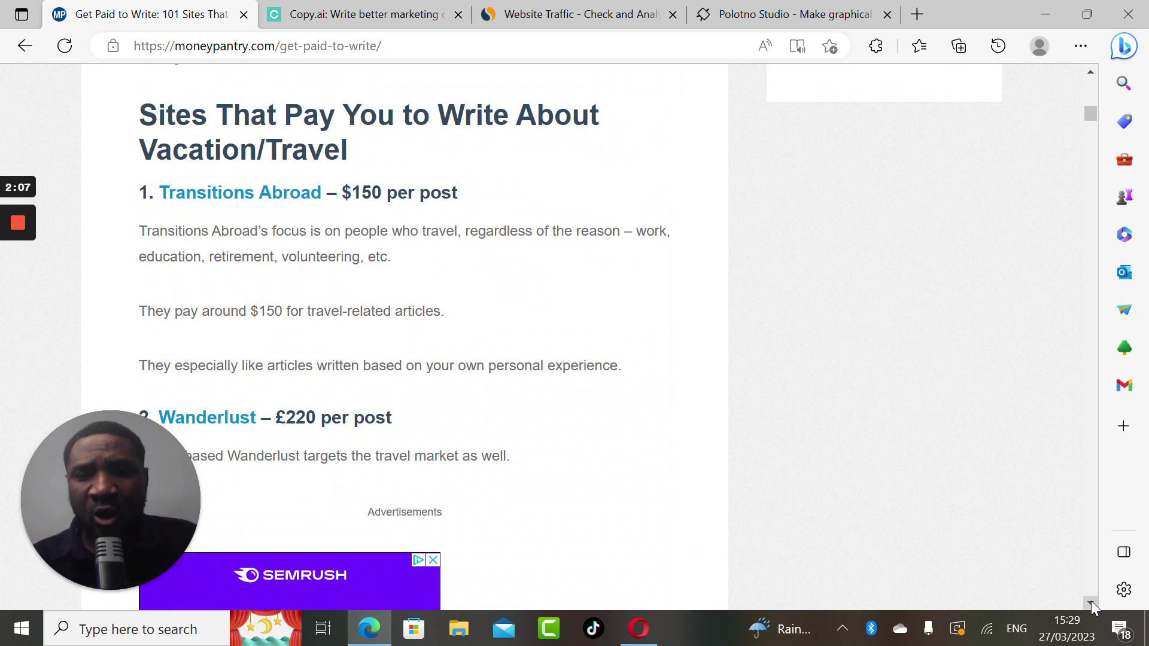
pyautogui.scroll(-1, 1090, 601)
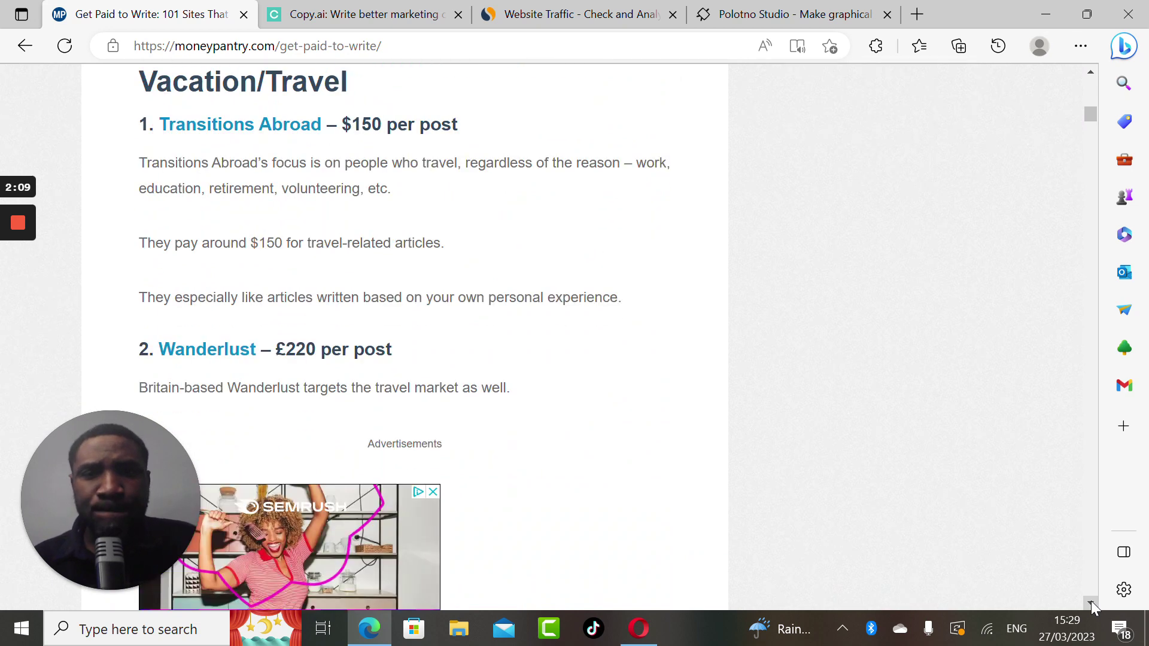
pyautogui.scroll(-2, 1089, 601)
pyautogui.scroll(-1, 1090, 601)
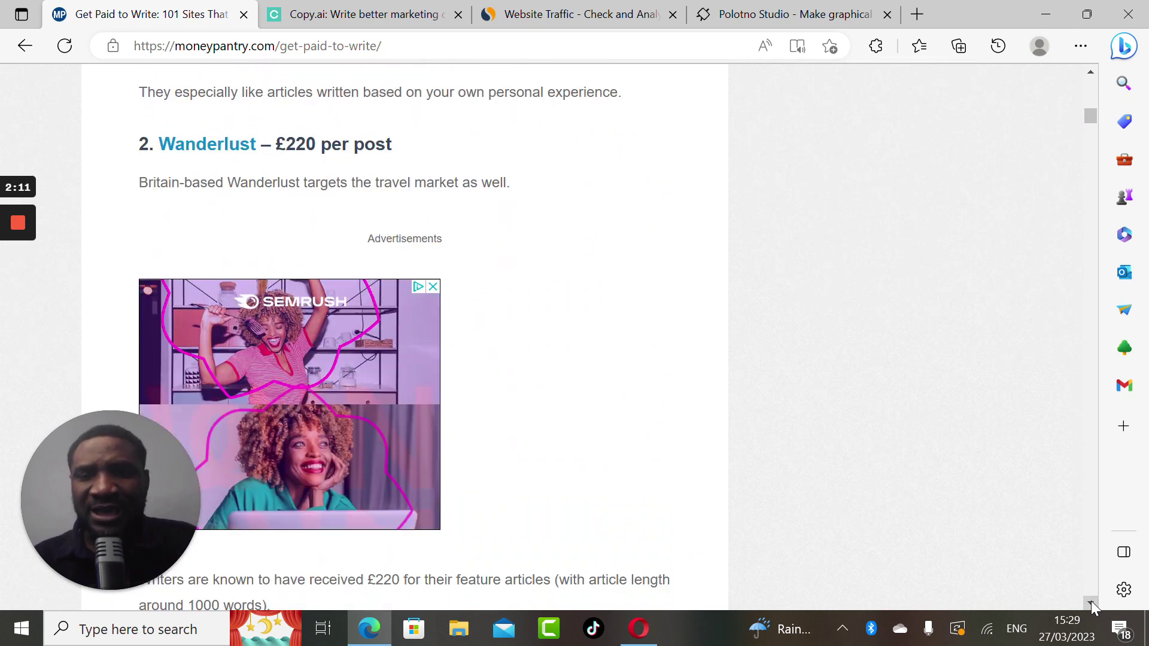
pyautogui.scroll(-1, 1090, 601)
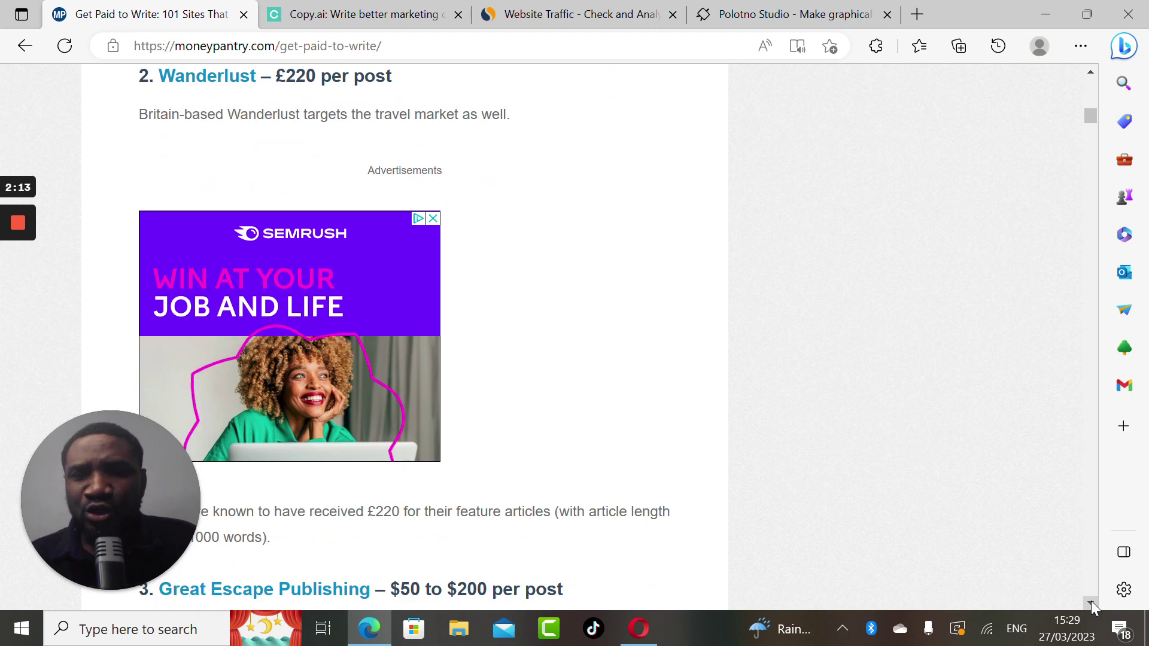
pyautogui.scroll(-4, 1090, 600)
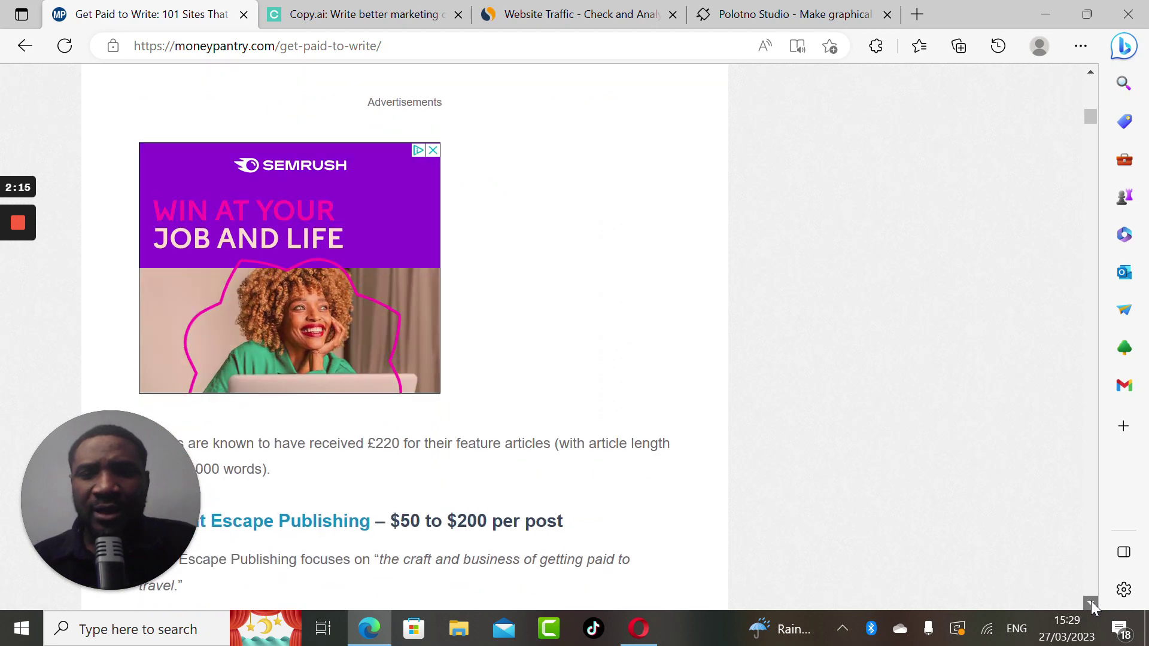
pyautogui.scroll(-2, 1090, 601)
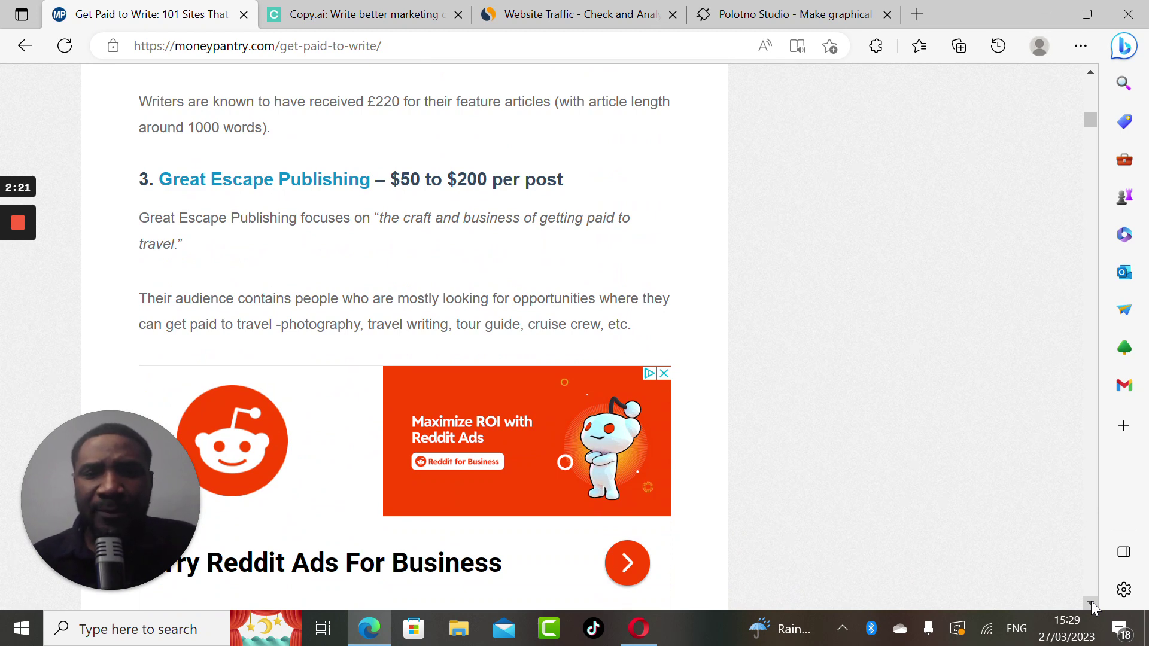
pyautogui.scroll(-8, 1090, 601)
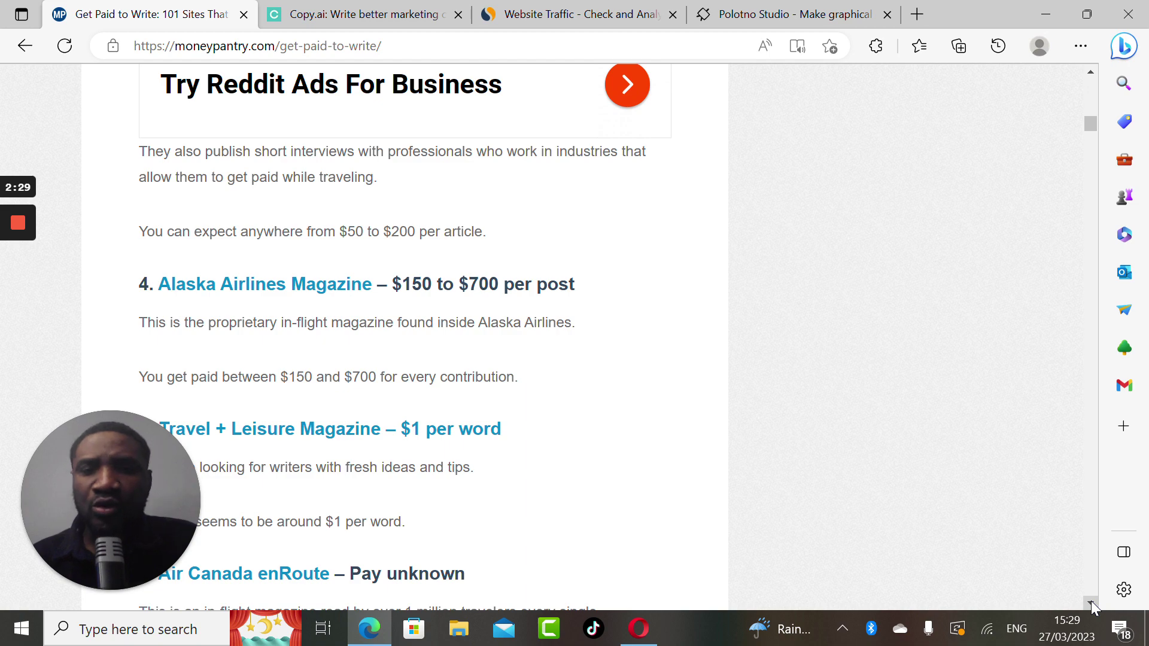
# - Jump back to the Delta Sky Magazine and MotorHome ($900 per post) entries
pyautogui.moveTo(1090, 601); pyautogui.dragTo(1090, 600)
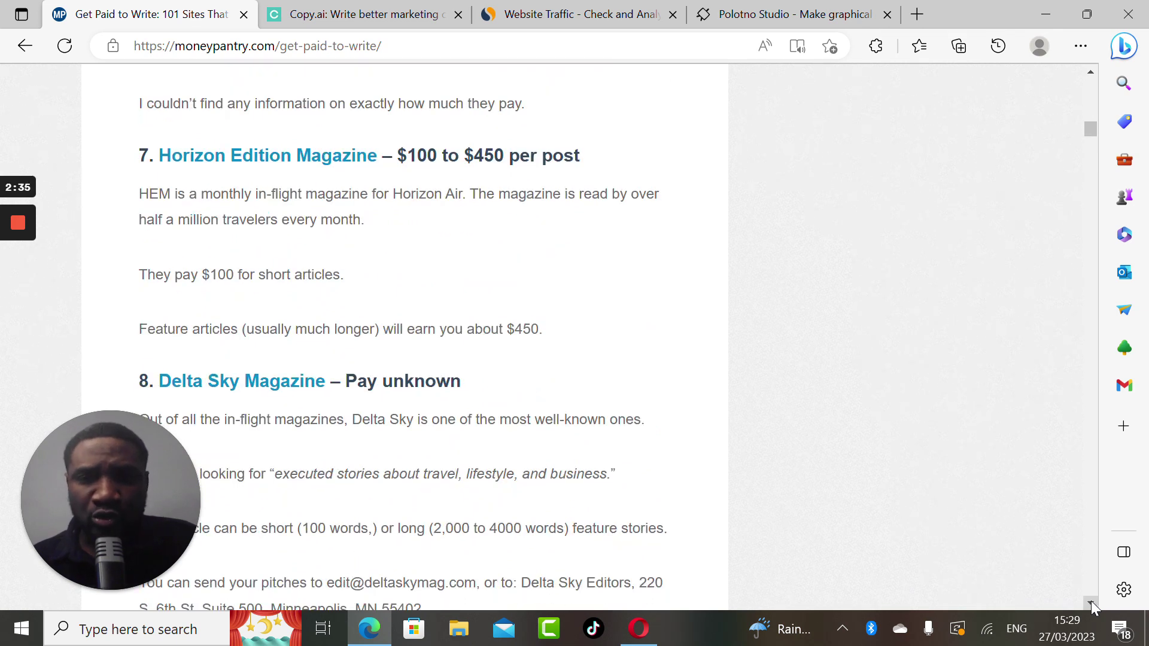
pyautogui.moveTo(1090, 601); pyautogui.dragTo(1090, 600)
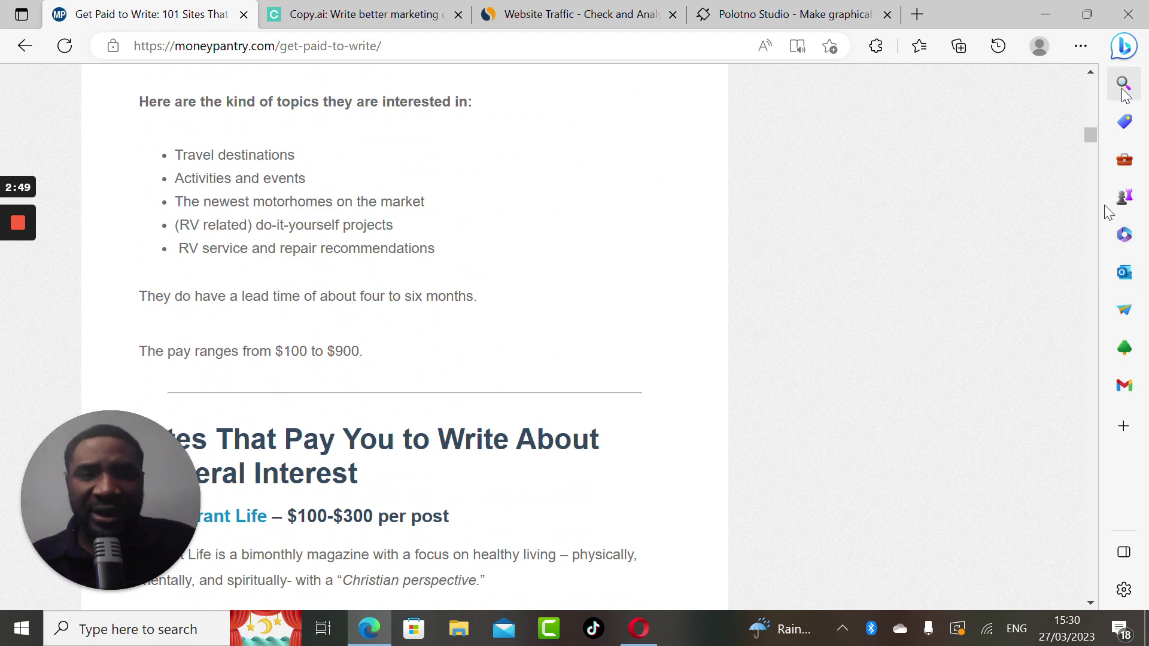
pyautogui.click(1091, 80)
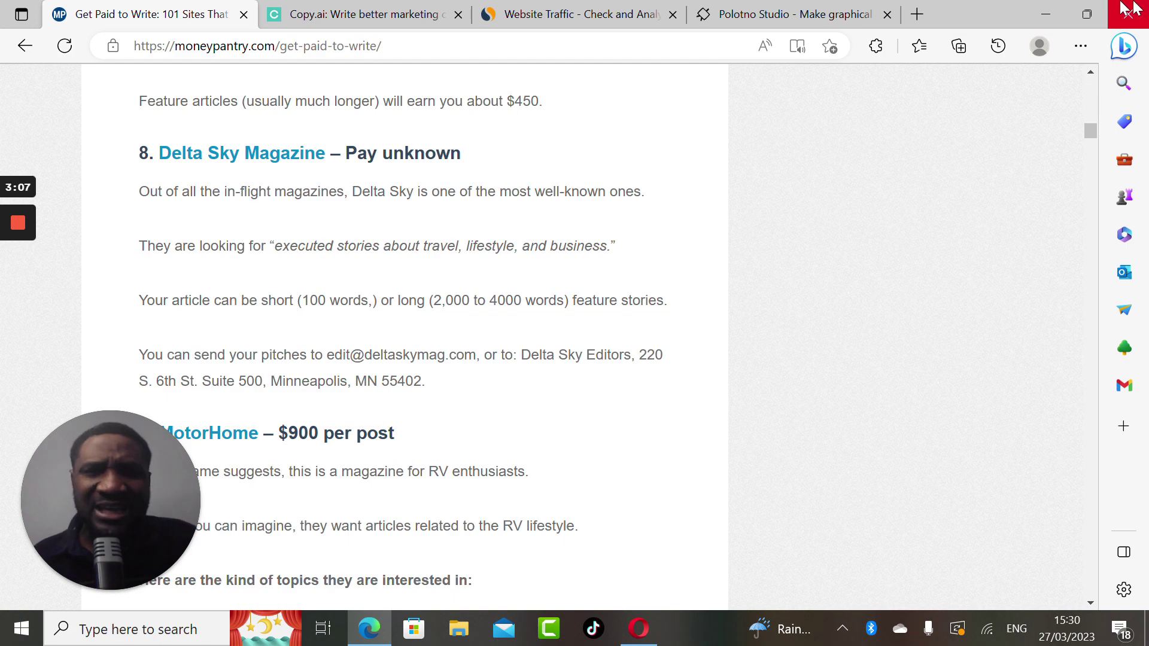
# - Look up moneypantry.com in Similarweb's website traffic checker
pyautogui.click(605, 13)
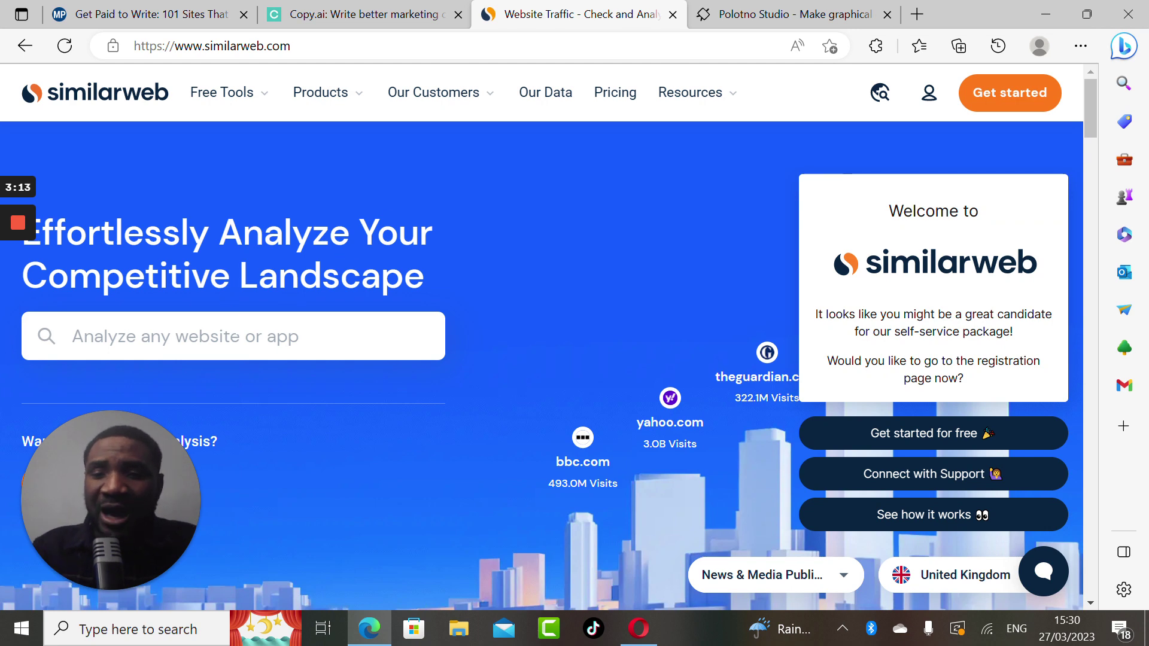
pyautogui.click(73, 337)
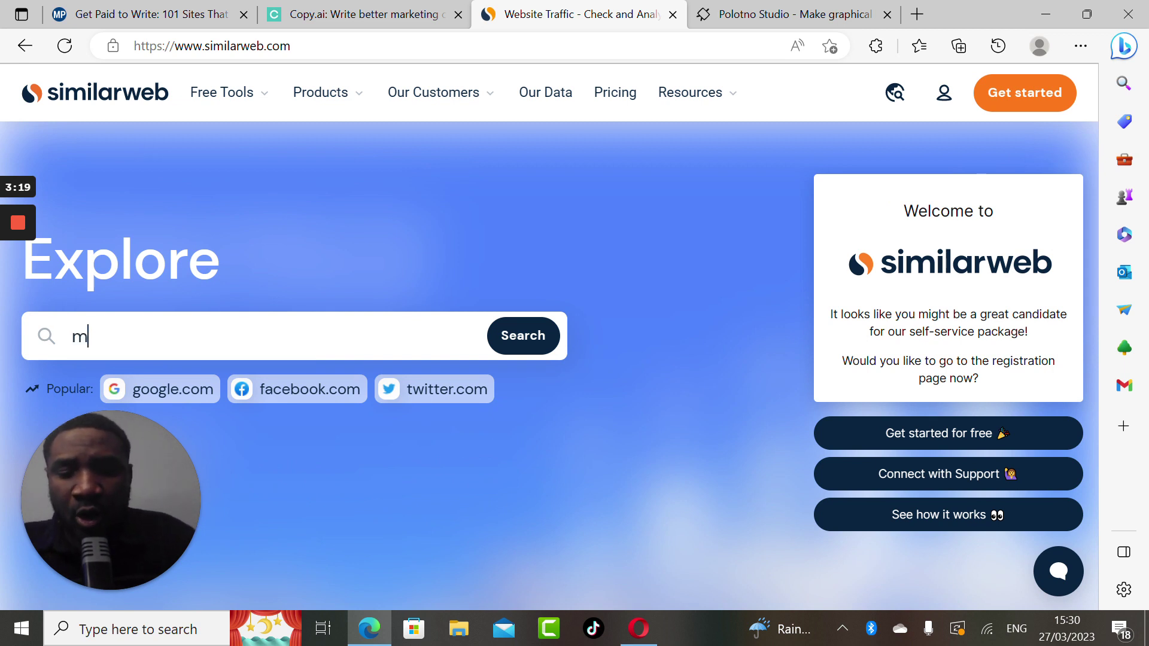
pyautogui.write('oney')
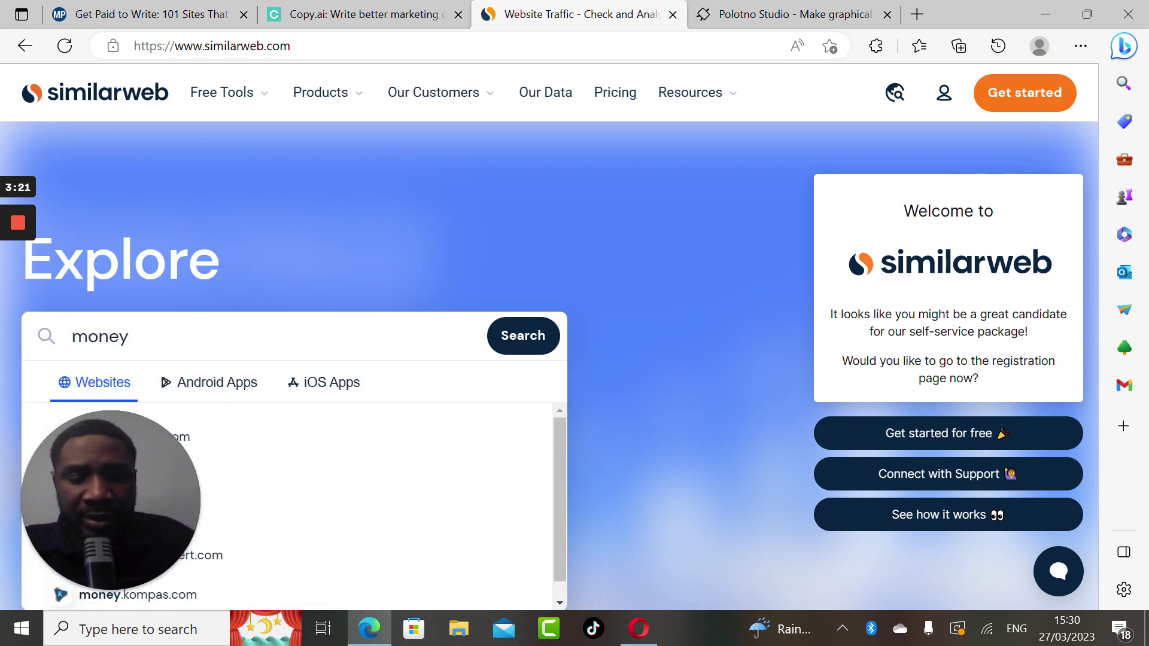
pyautogui.write('pantry')
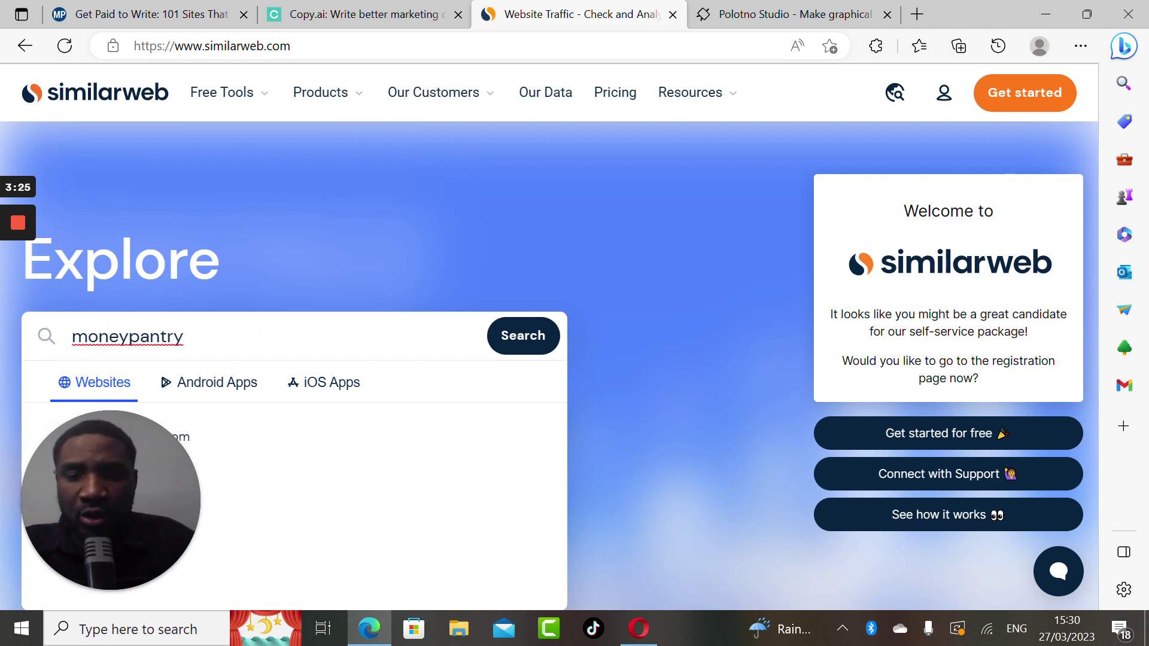
pyautogui.write('.com')
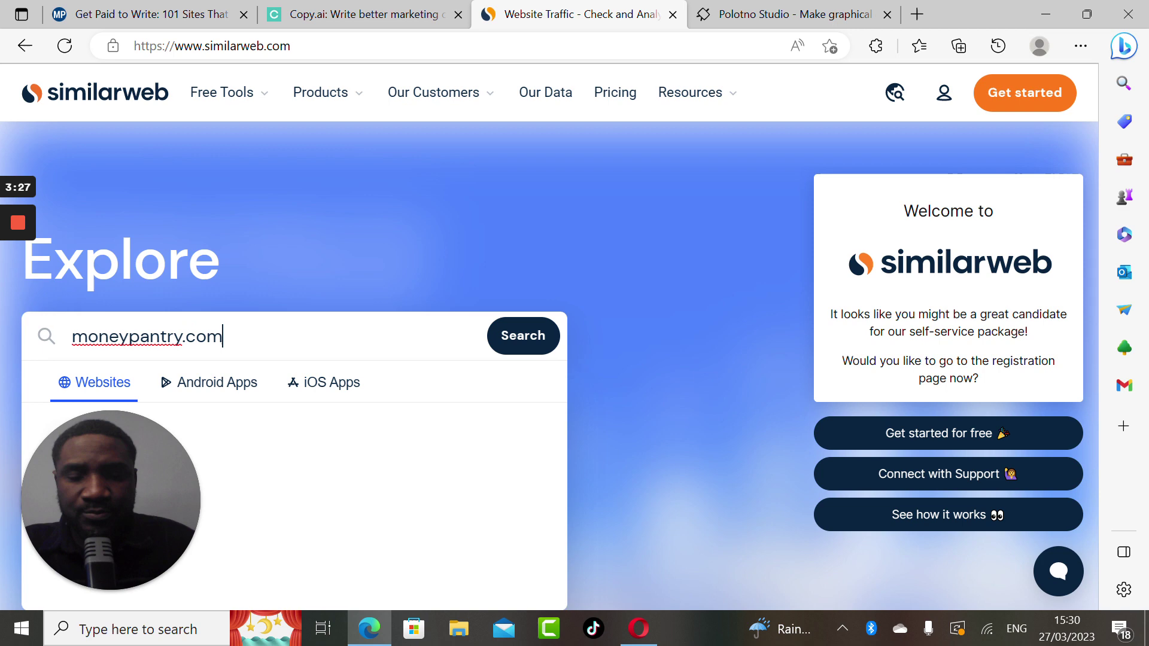
pyautogui.press('Return')
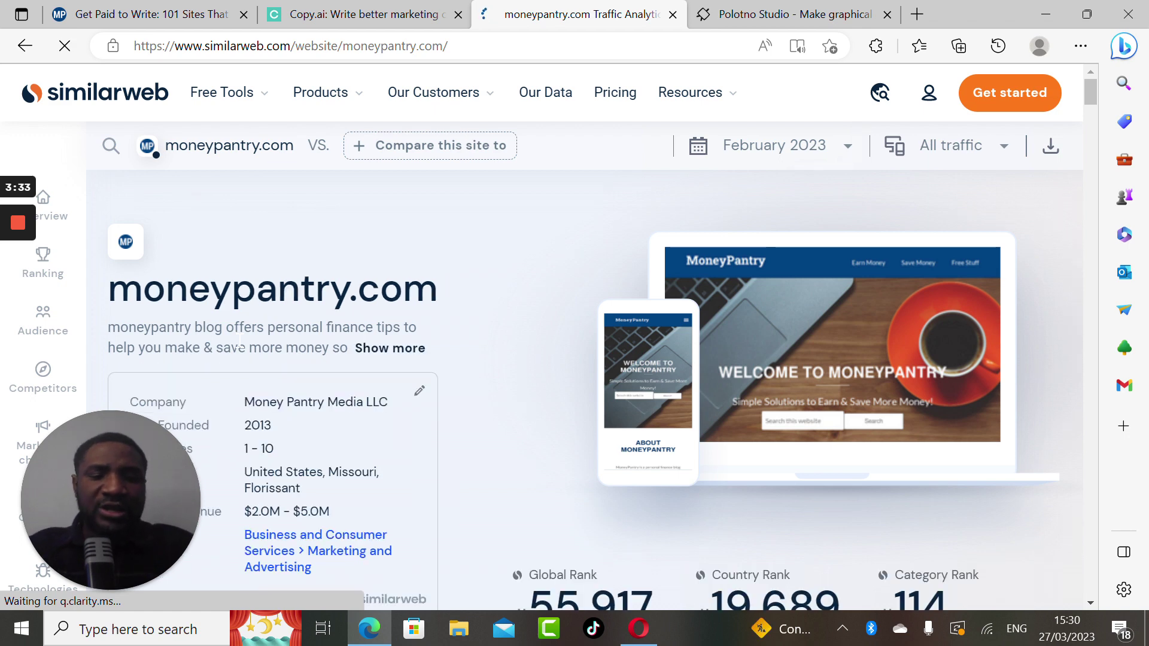
# - Review moneypantry.com's Global Rank 55,917 and 58.10% bounce rate, then switch to Copy.ai
pyautogui.scroll(-3, 240, 341)
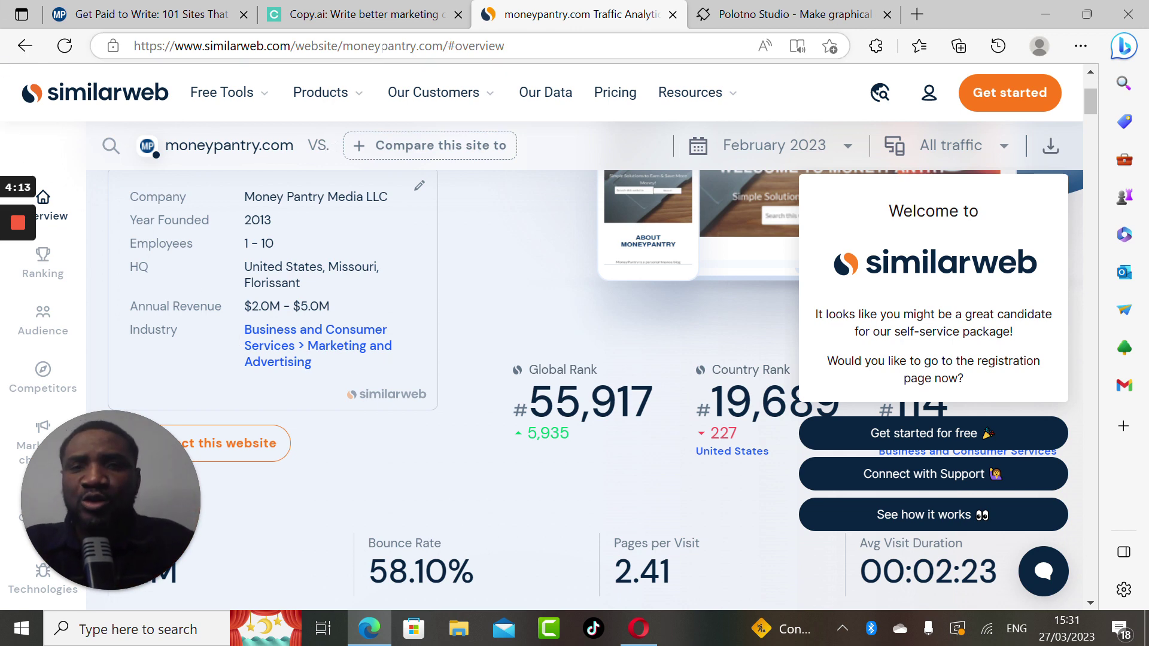
pyautogui.click(385, 18)
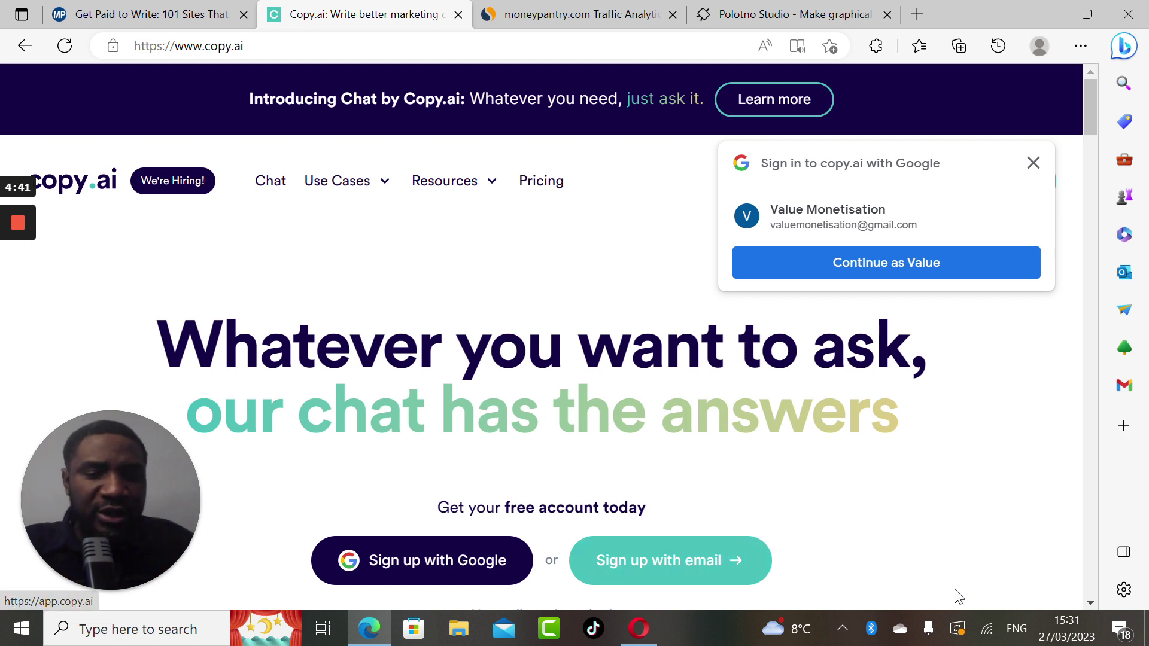
# - Sign up to Copy.ai with a Google account and open Browse Prompts from the chat
pyautogui.click(422, 556)
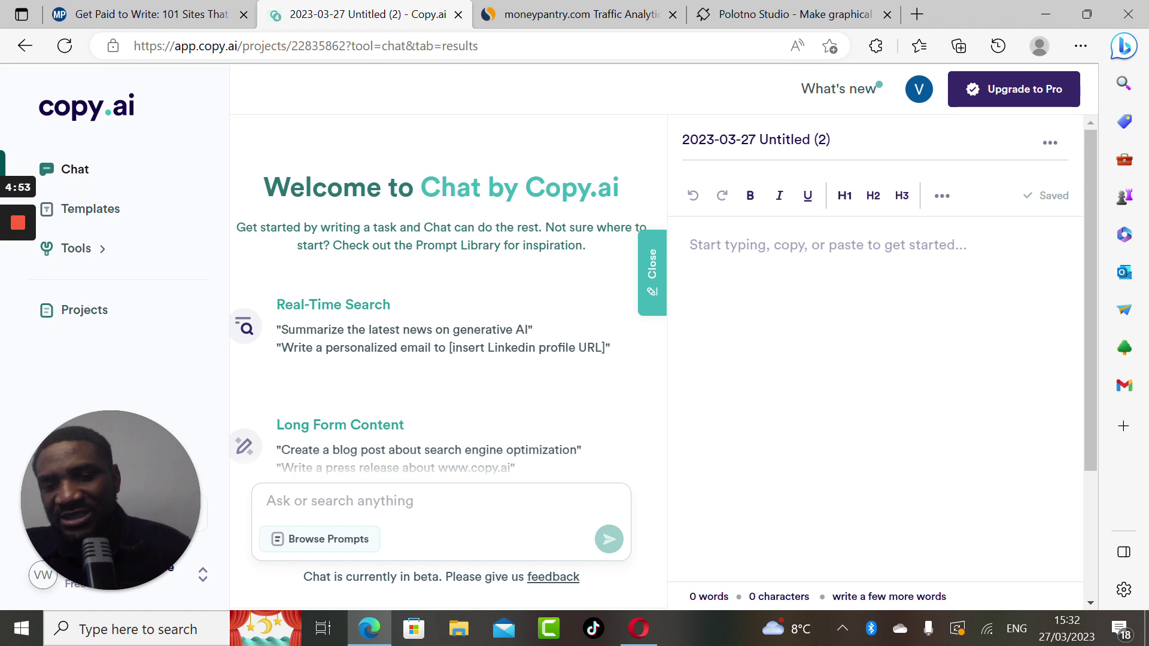
pyautogui.click(353, 497)
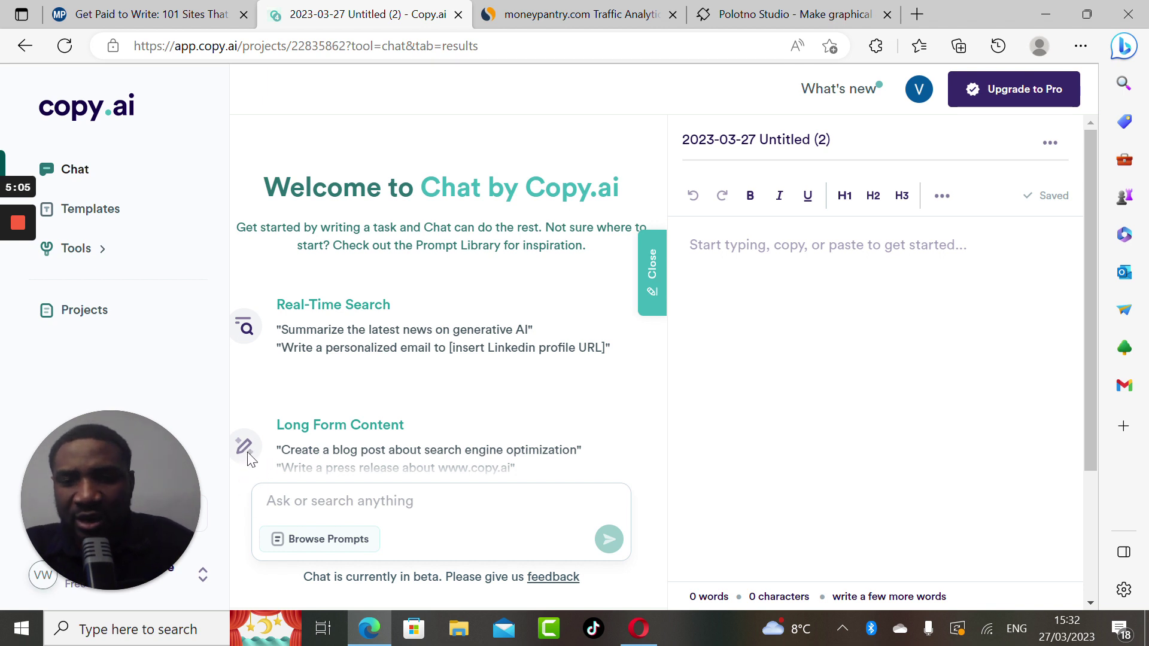
pyautogui.click(1090, 604)
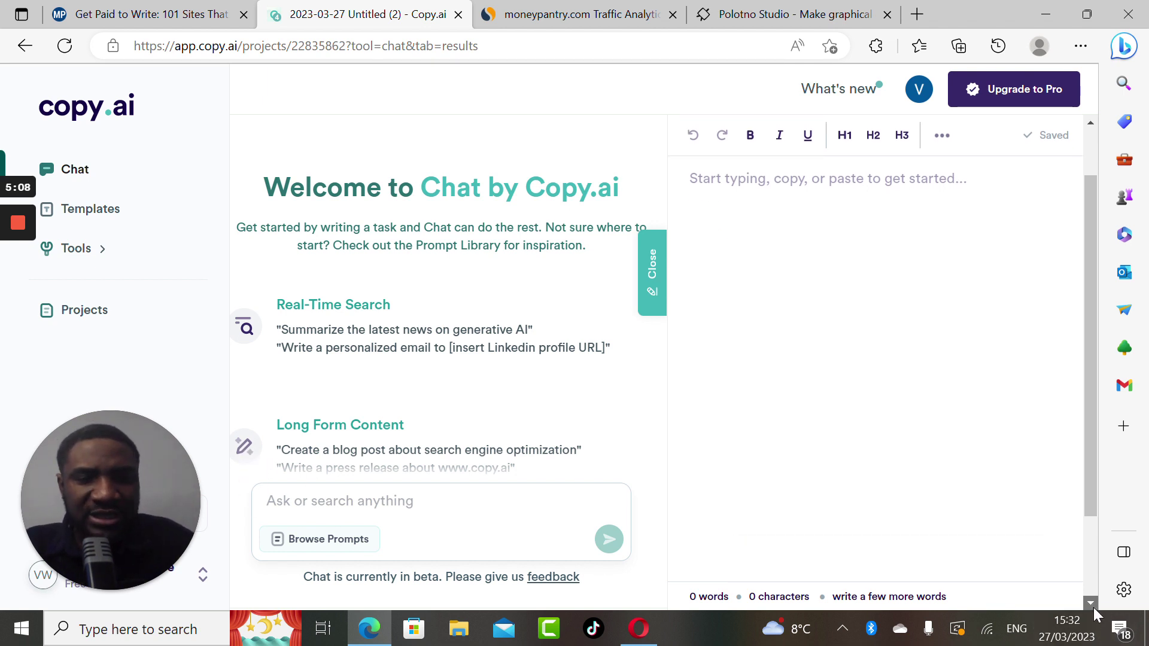
pyautogui.click(327, 540)
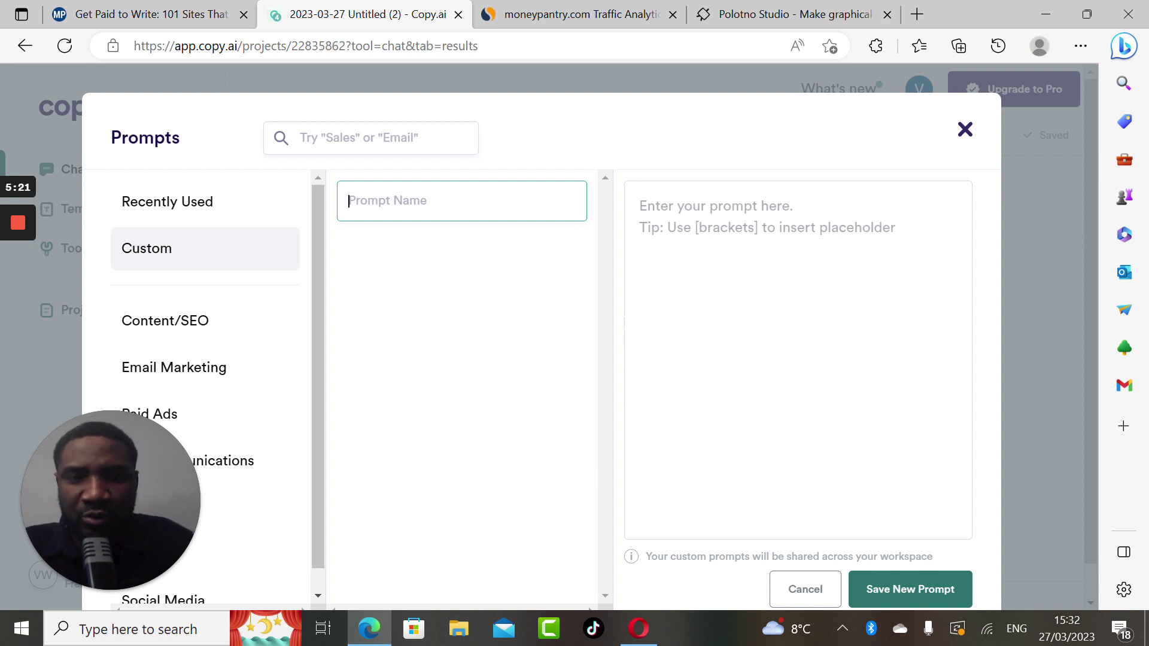
# - Browse the Content/SEO, Email Marketing and Paid Ads prompts, then check the empty Recently Used list
pyautogui.click(205, 326)
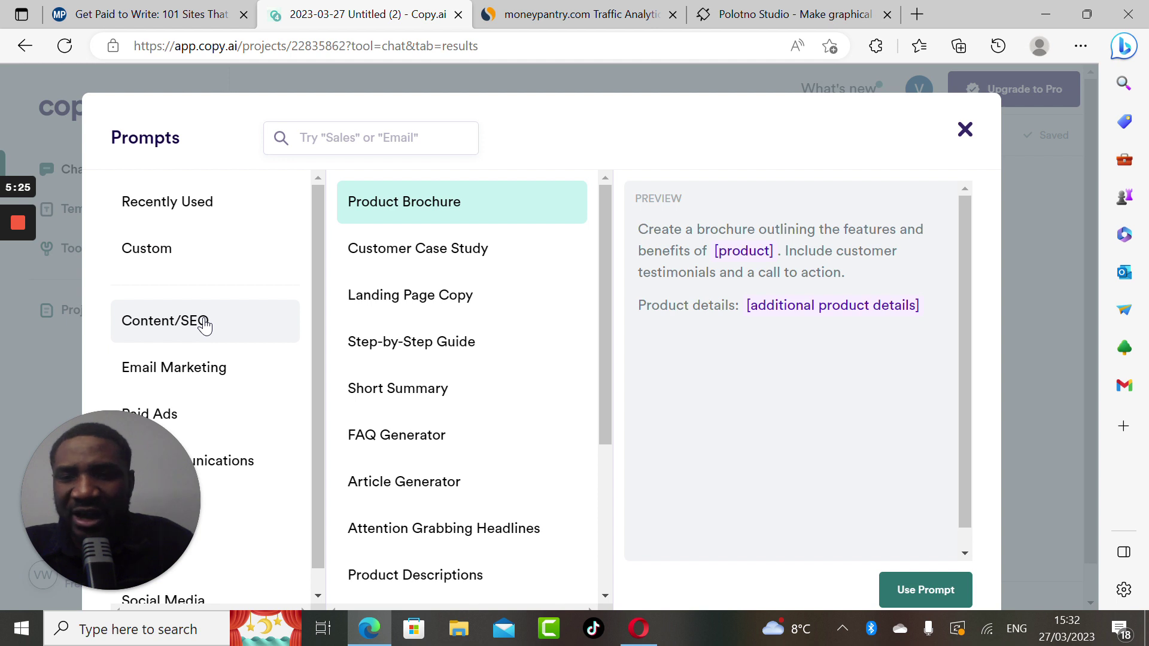
pyautogui.click(203, 369)
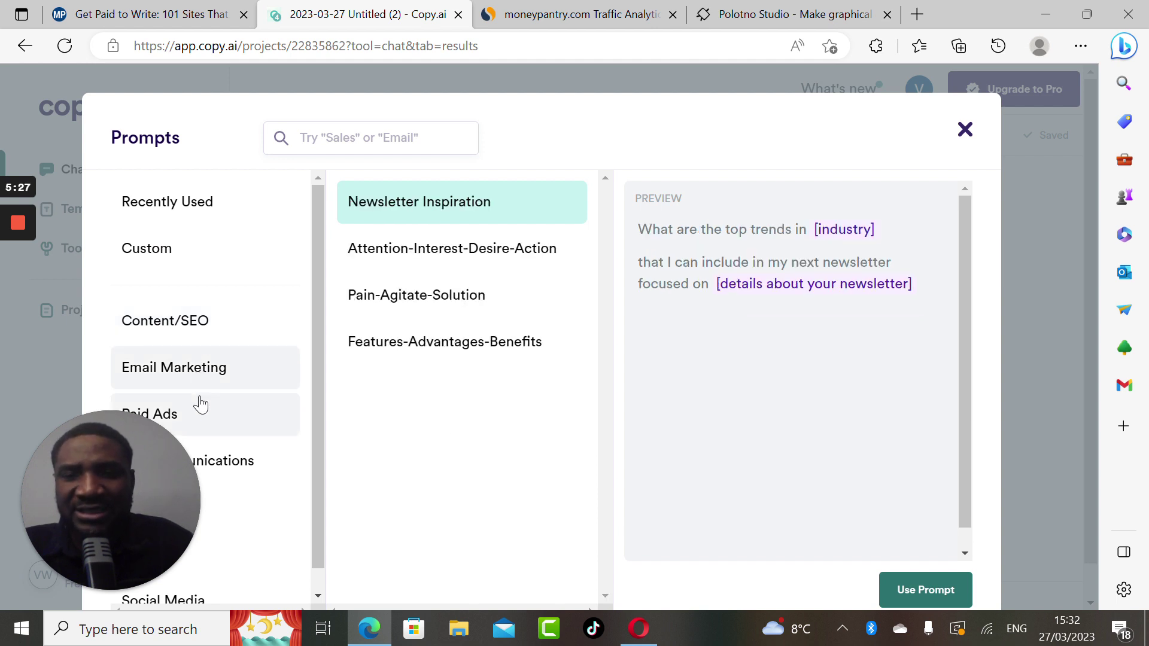
pyautogui.click(194, 416)
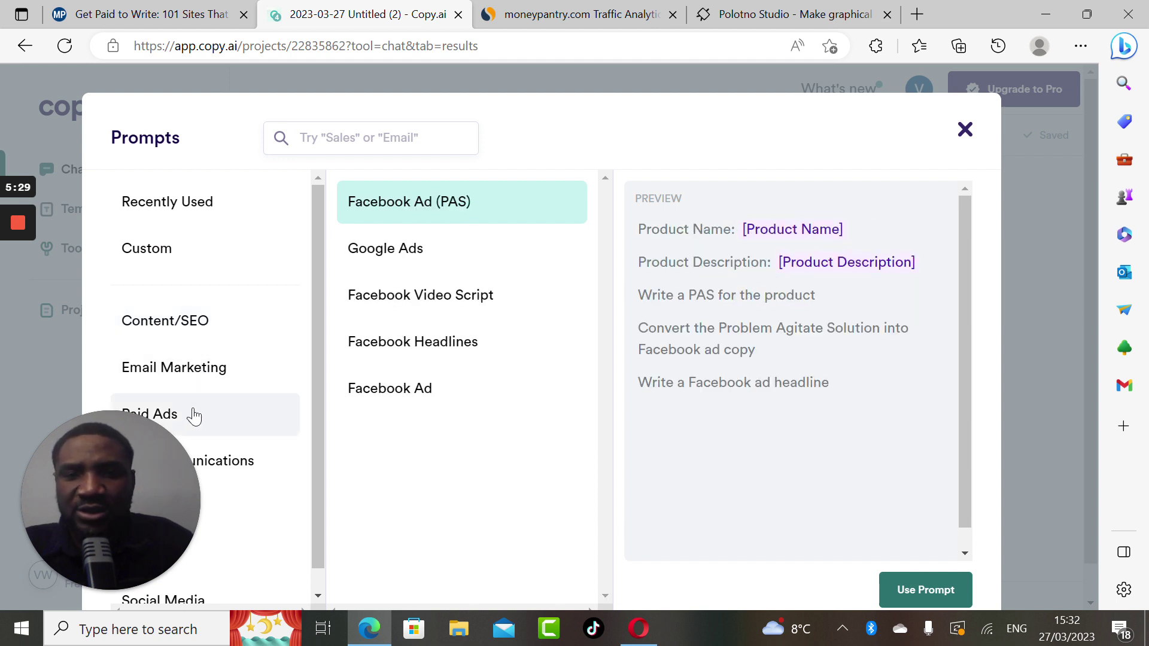
pyautogui.click(207, 201)
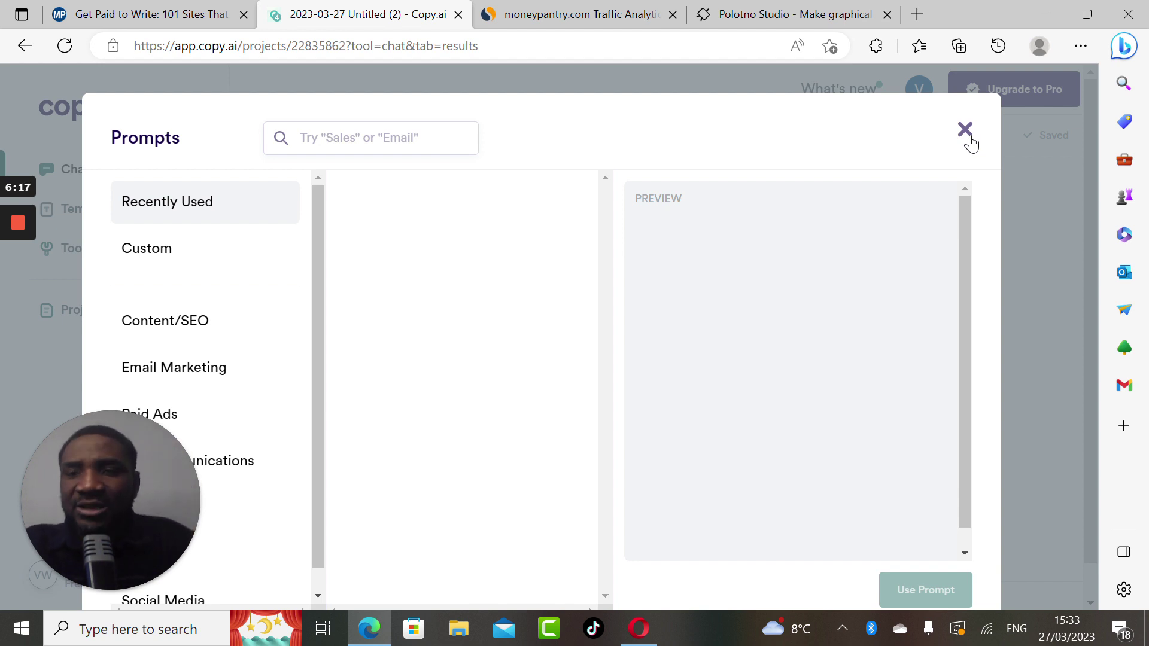
pyautogui.click(176, 14)
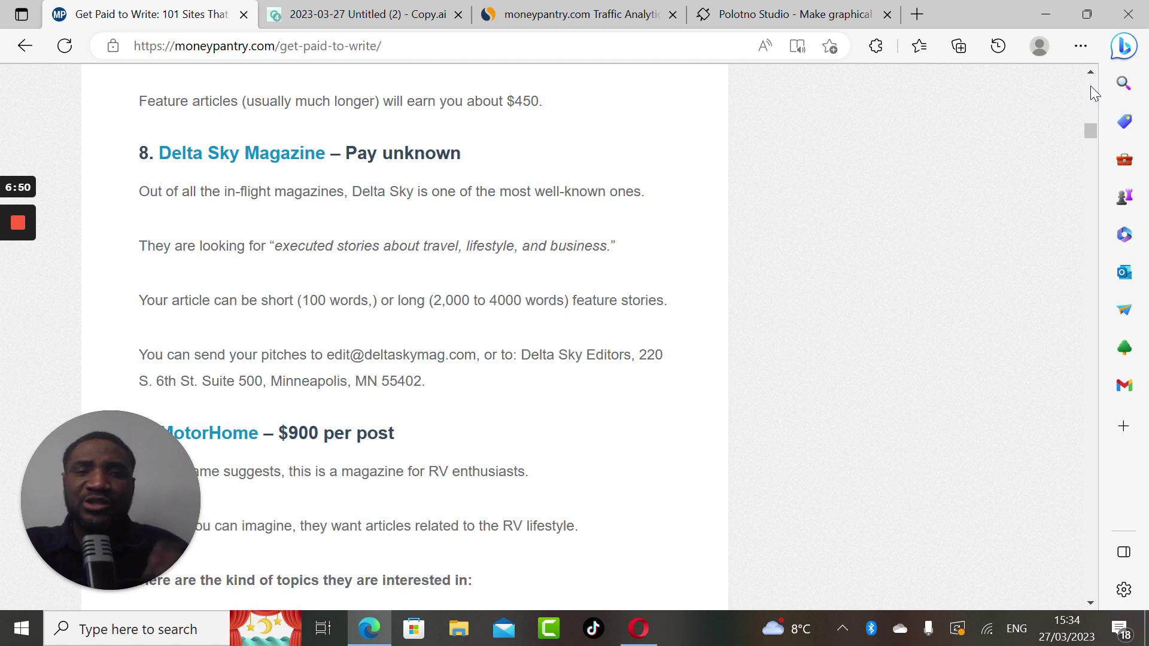
# - Scroll back up through the MoneyPantry magazines article, then switch to the Polotno Studio editor
pyautogui.scroll(10, 1089, 85)
pyautogui.scroll(15, 1090, 85)
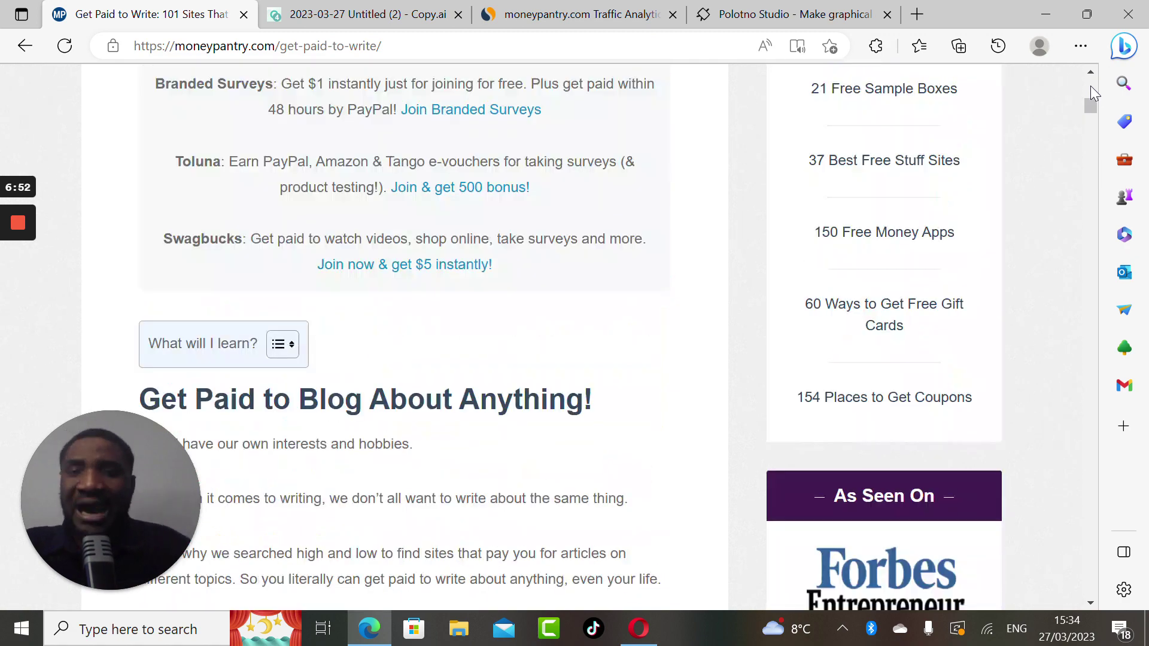
pyautogui.scroll(8, 1090, 85)
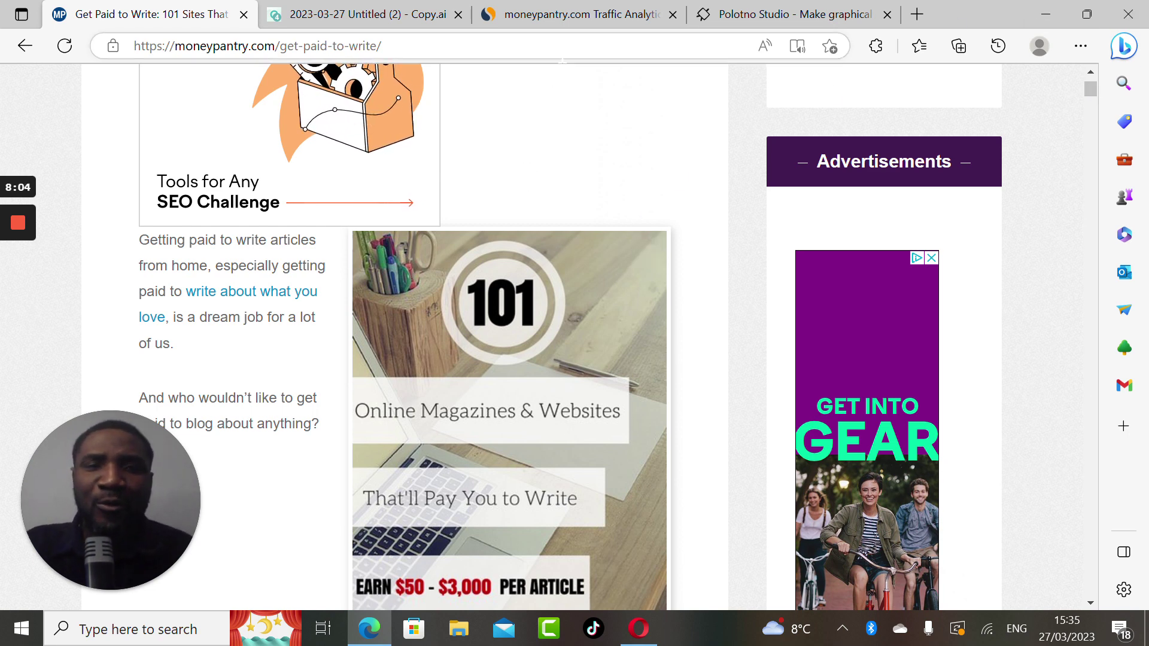
pyautogui.click(752, 21)
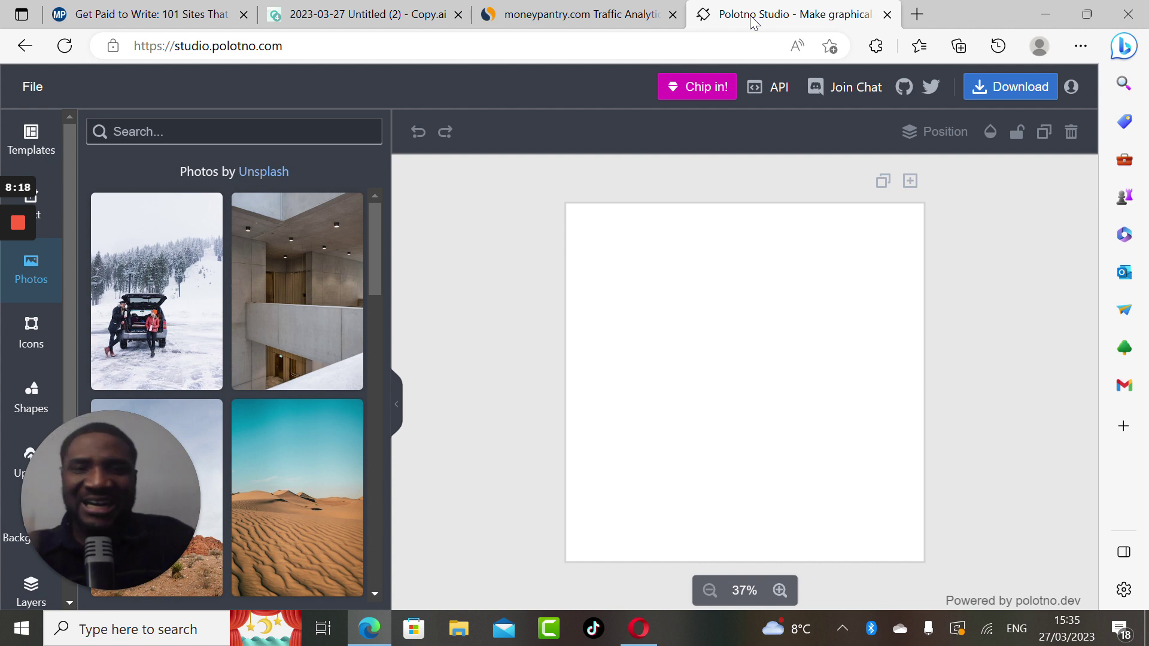
# - Run a new Similarweb traffic lookup for studio.polotno.com
pyautogui.click(566, 18)
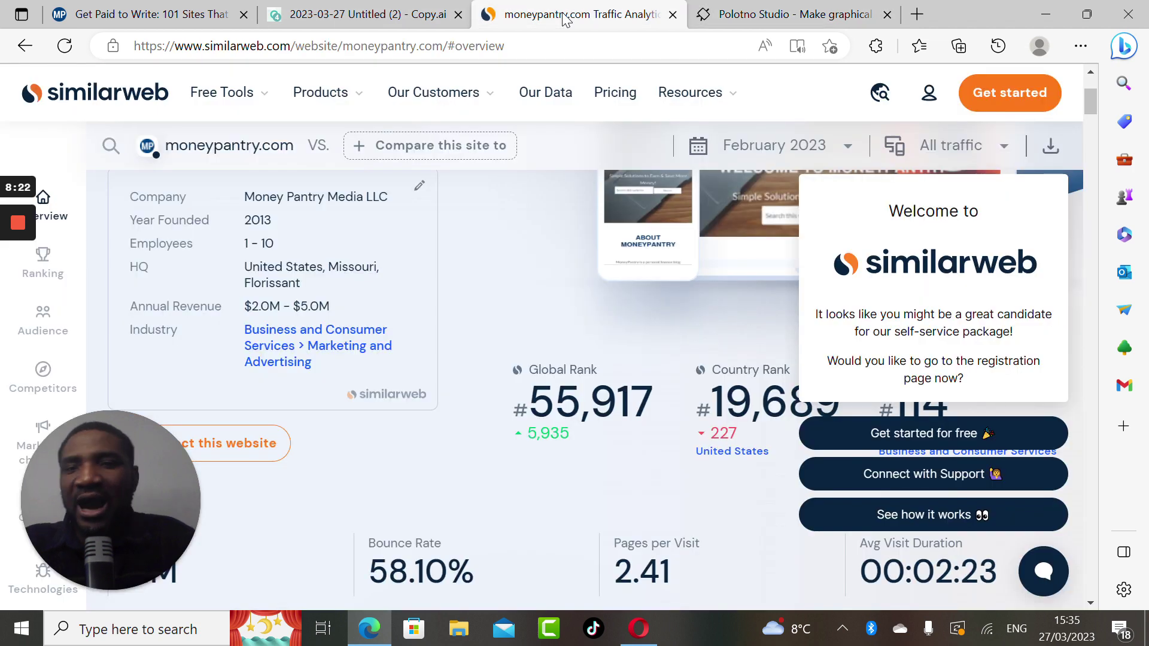
pyautogui.click(24, 46)
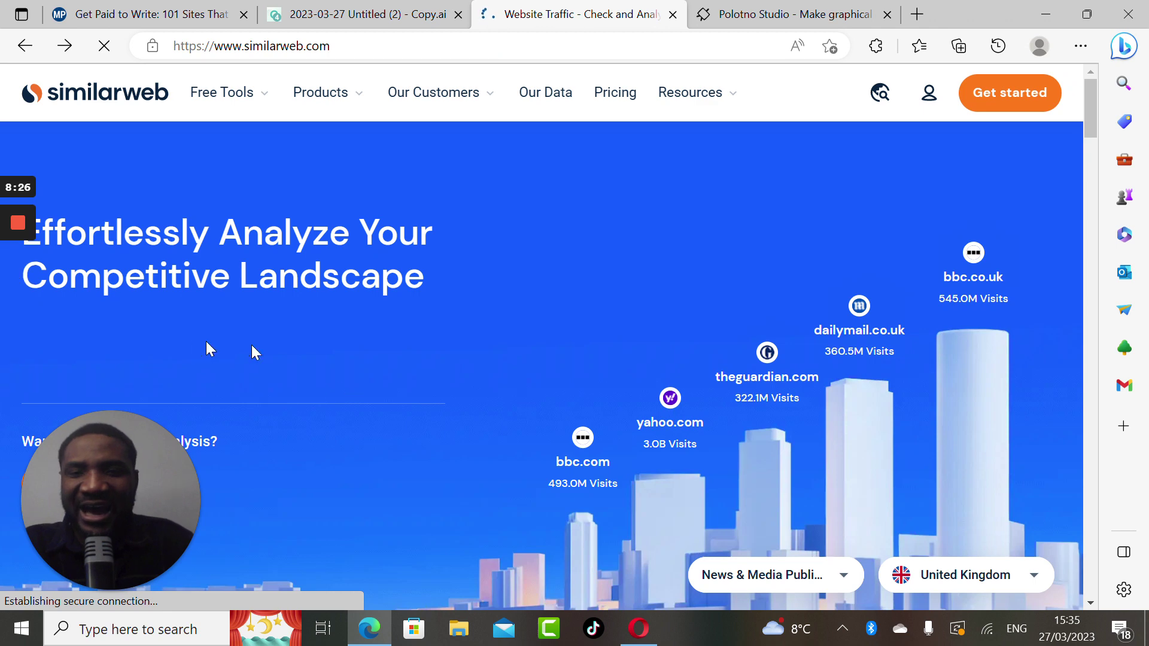
pyautogui.click(263, 336)
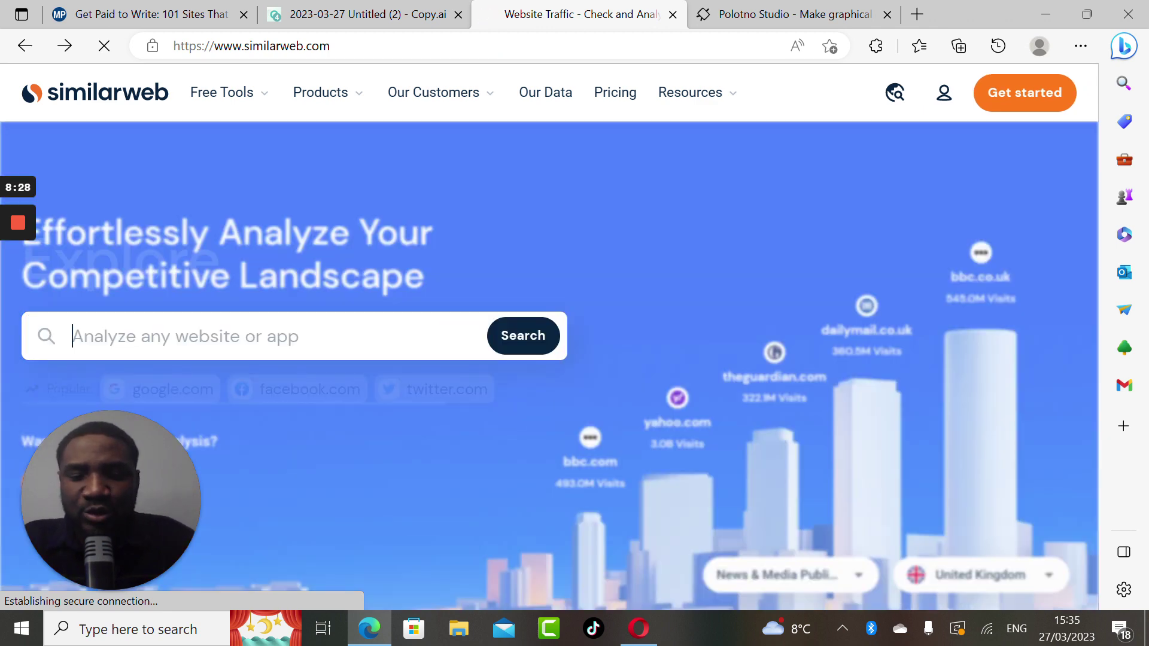
pyautogui.write('st')
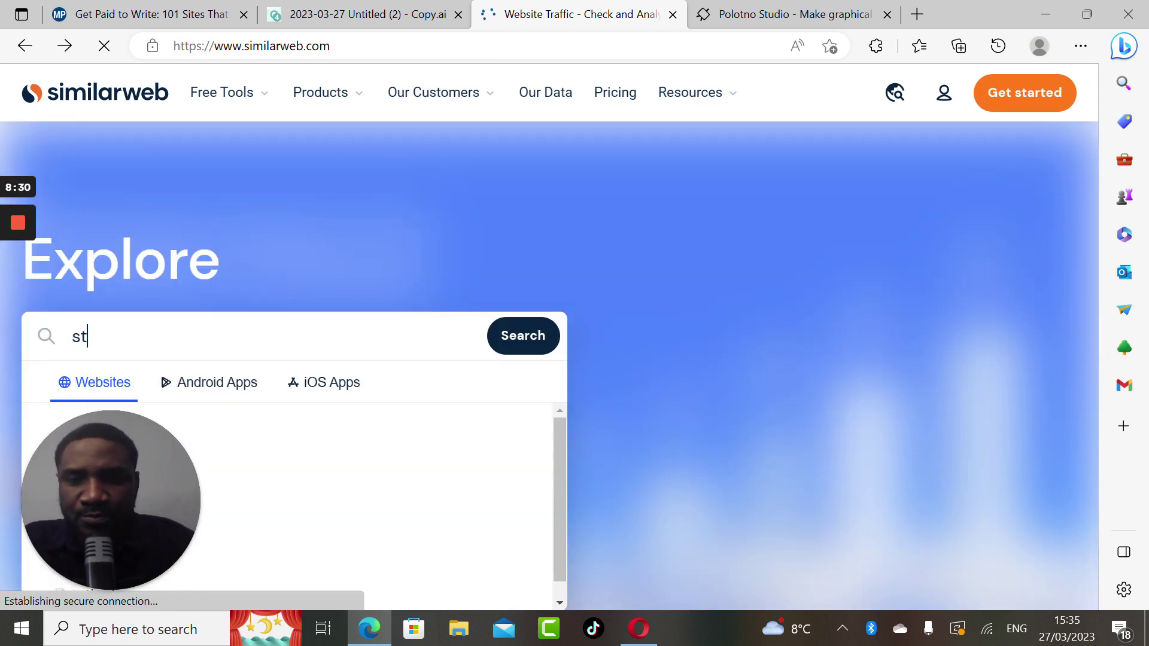
pyautogui.write('udio')
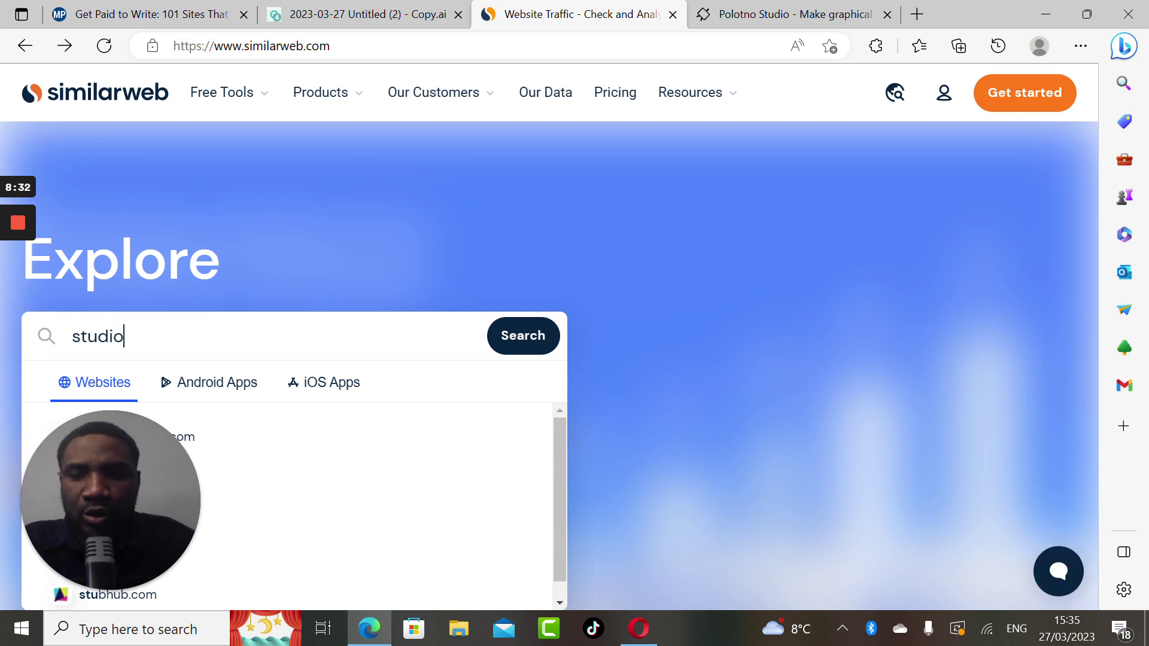
pyautogui.write('.polo')
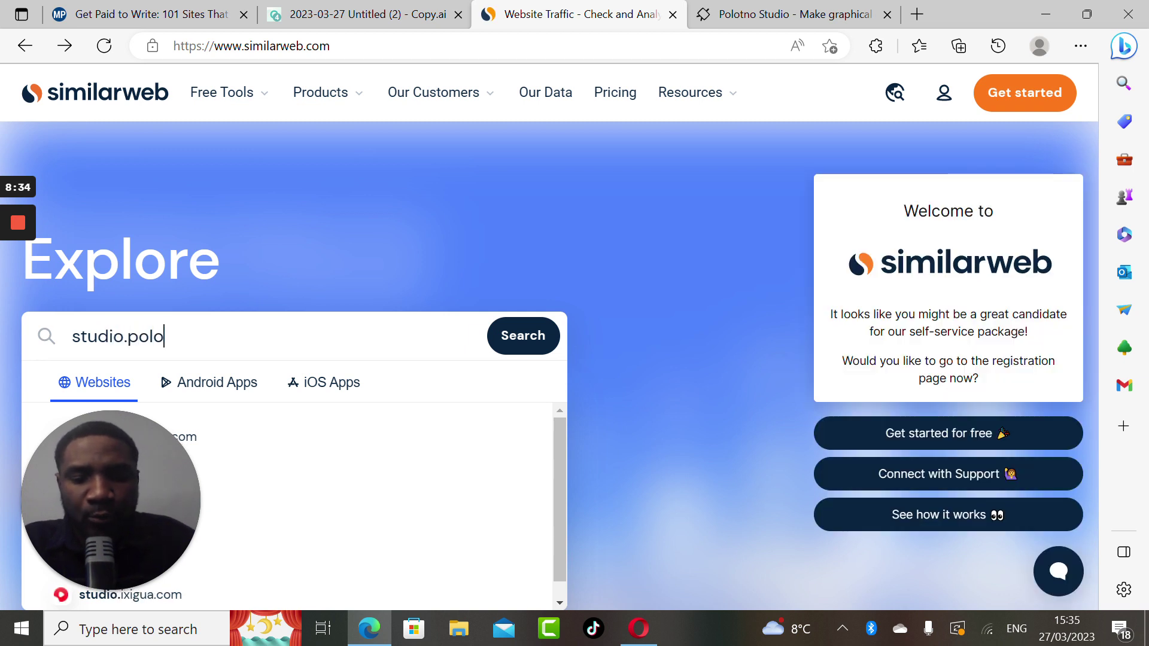
pyautogui.write('tno')
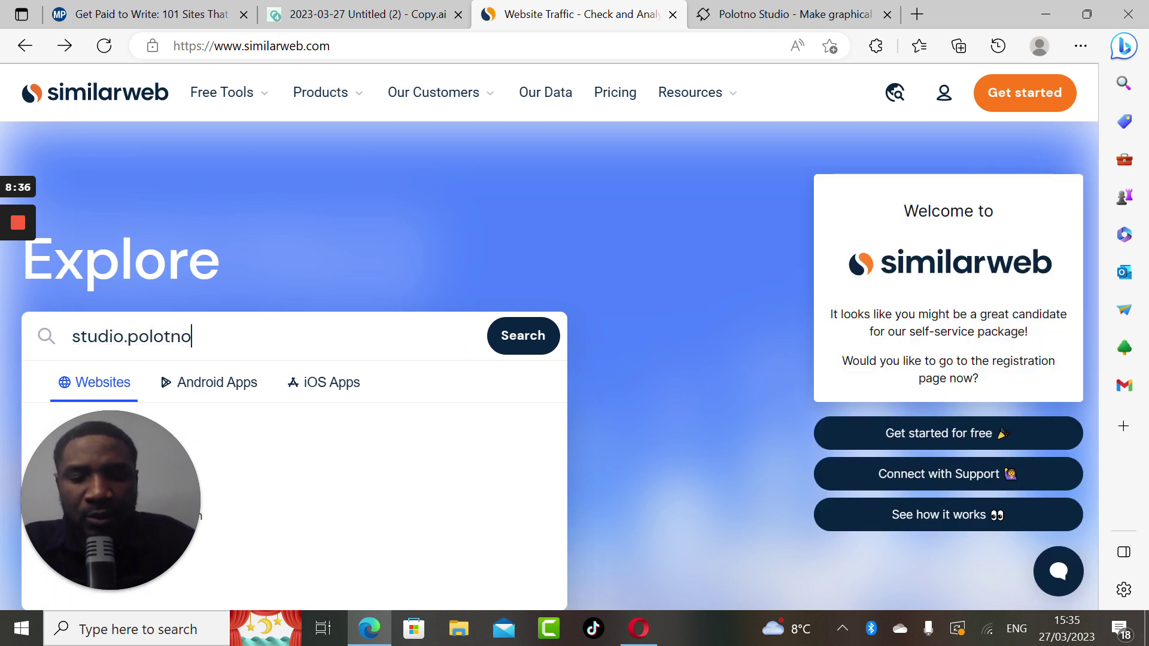
pyautogui.write('.')
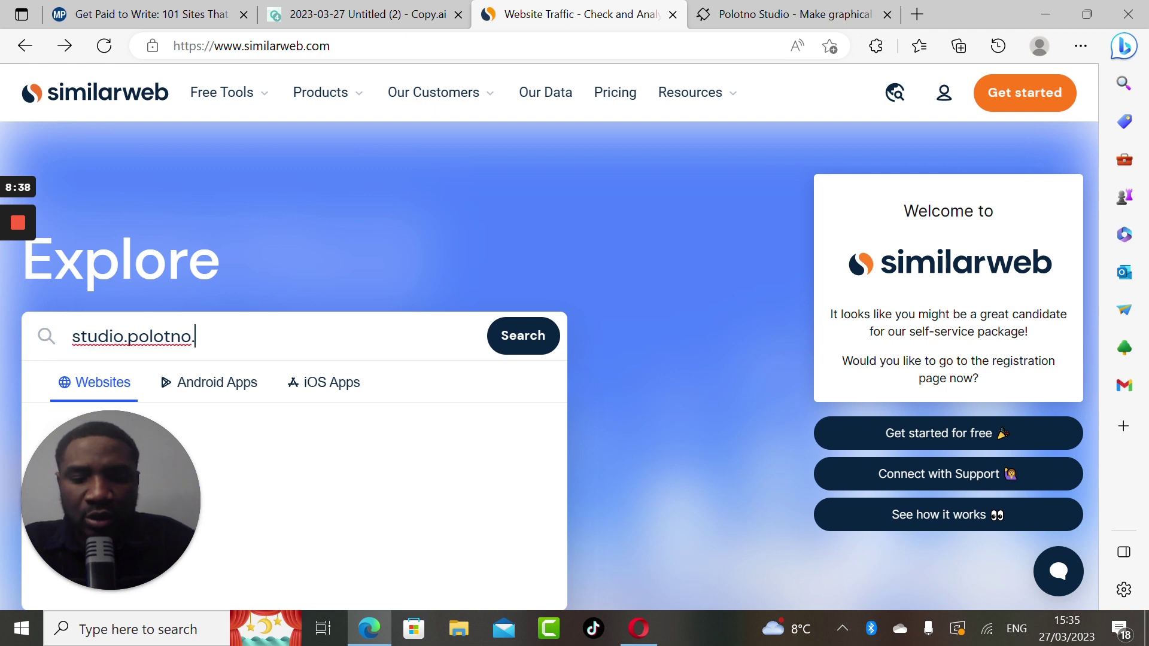
pyautogui.write('com')
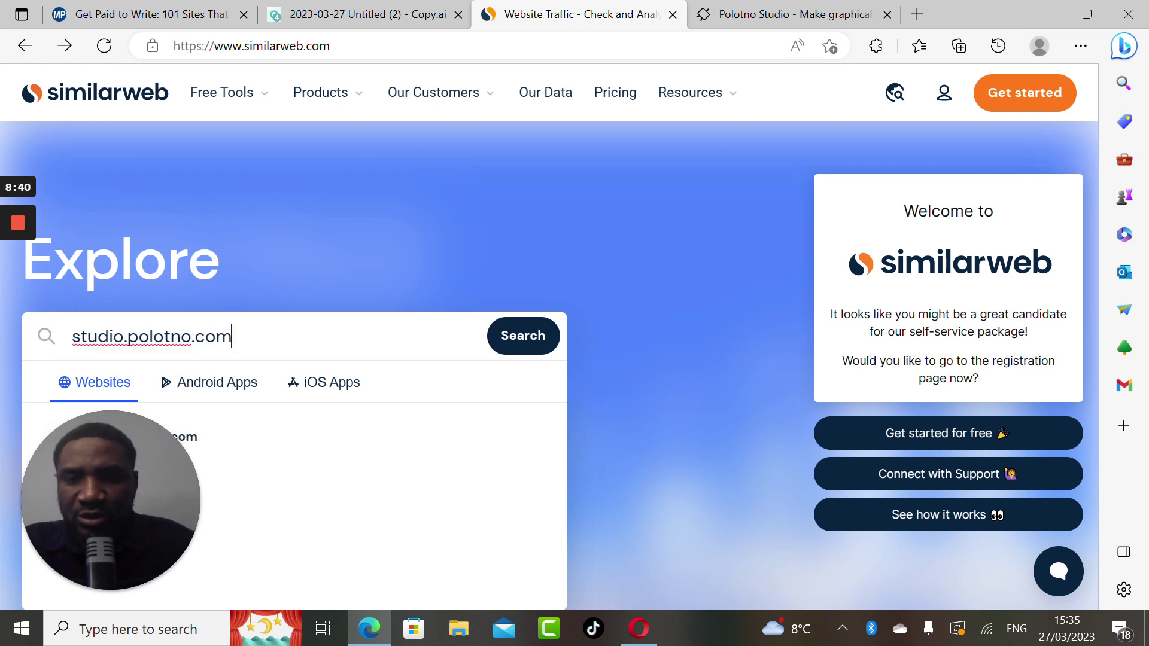
pyautogui.press('Return')
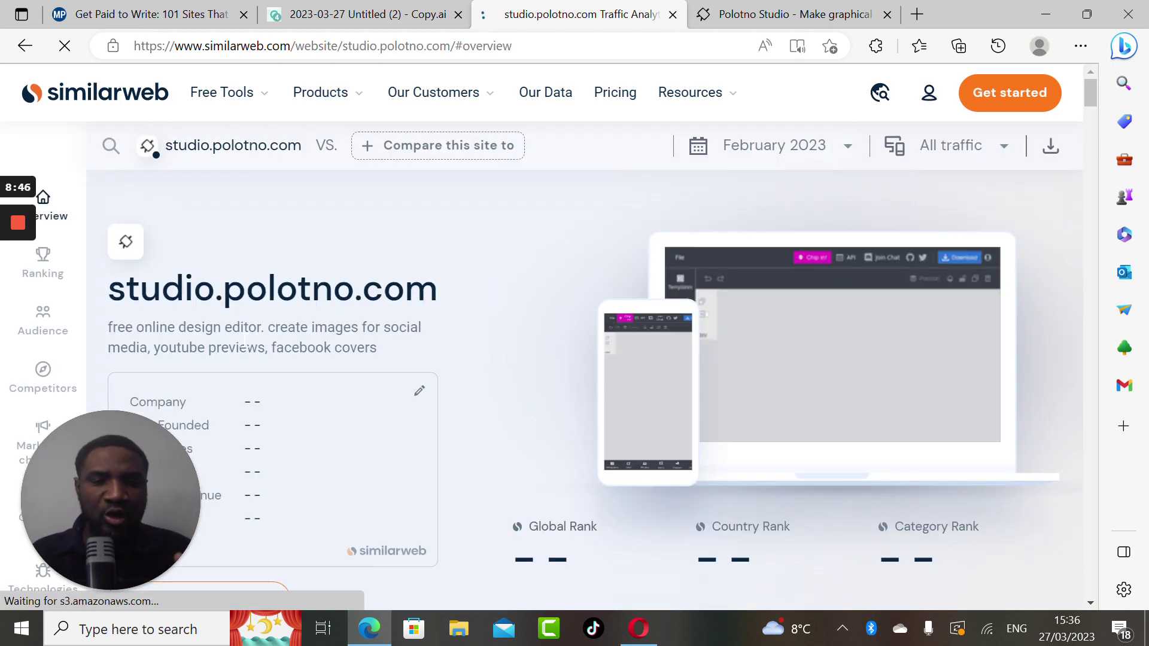
# - Check studio.polotno.com's 781.3K total visits and 73.89% bounce rate, then return to Polotno Studio
pyautogui.scroll(-5, 245, 340)
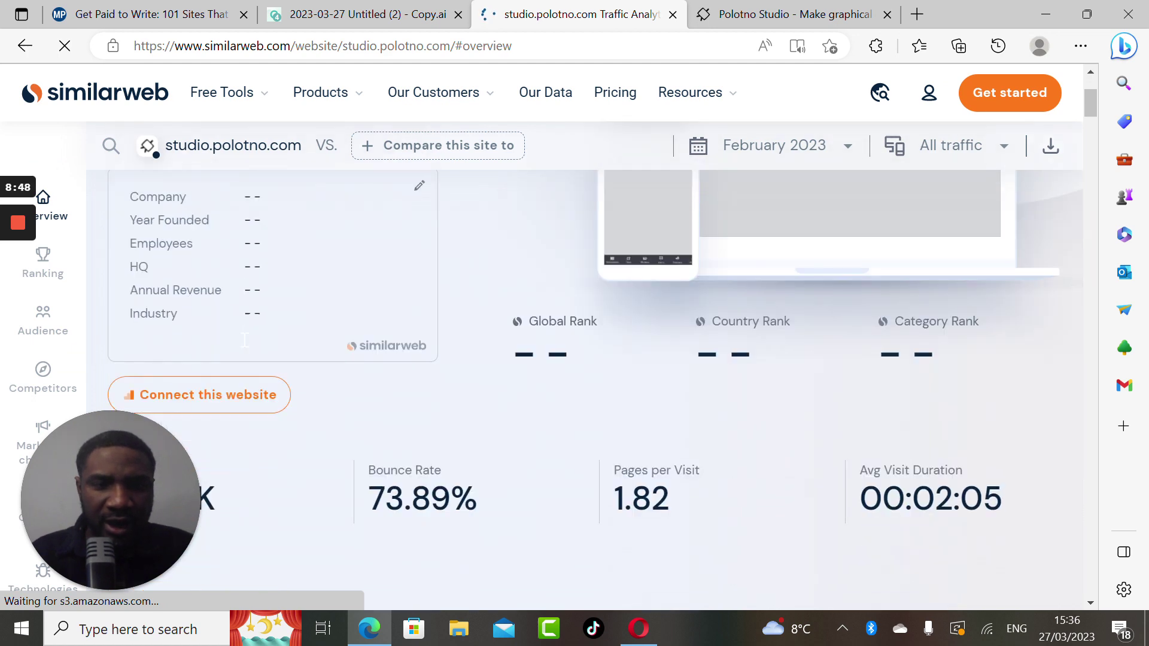
pyautogui.scroll(1, 245, 340)
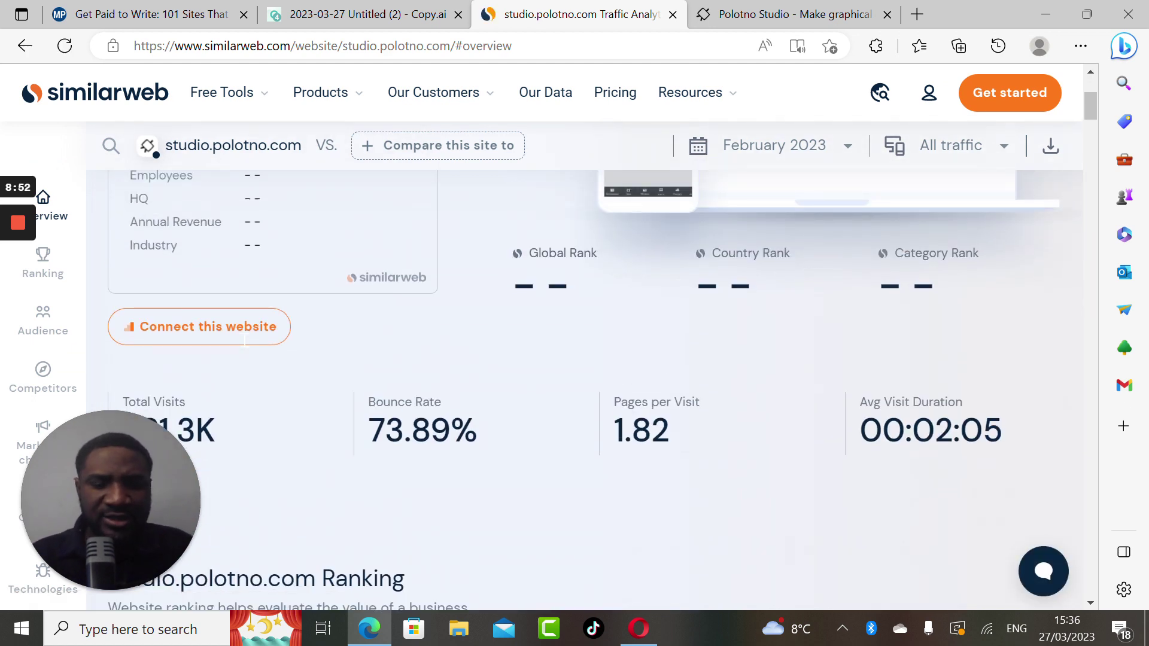
pyautogui.scroll(-1, 244, 340)
pyautogui.scroll(2, 244, 340)
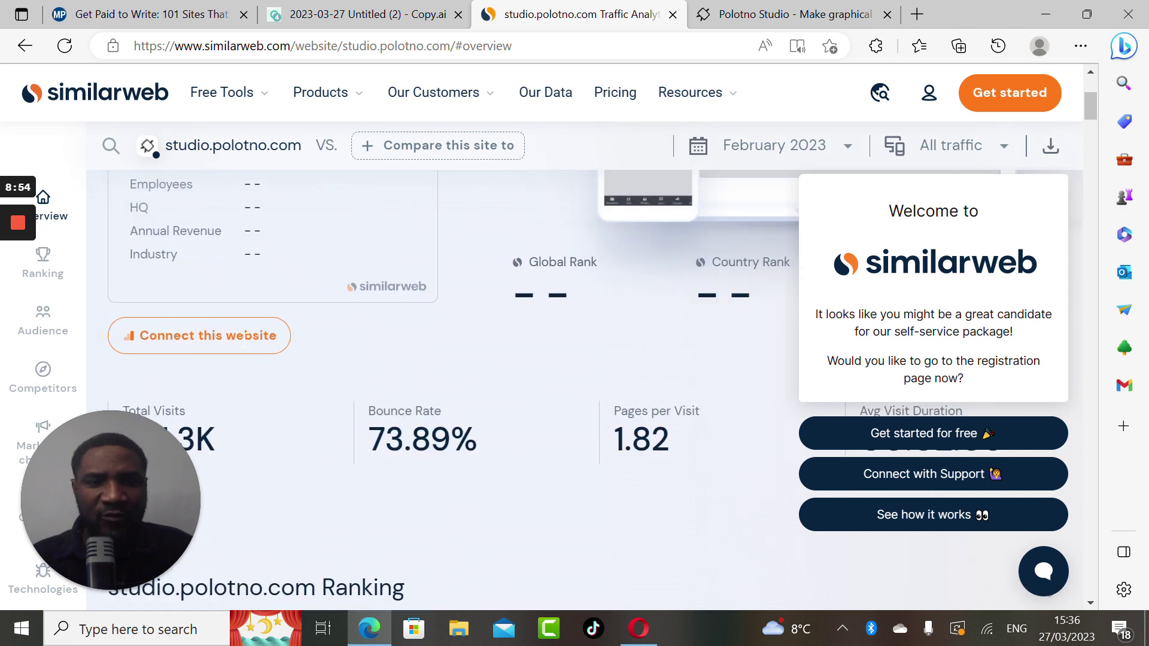
pyautogui.scroll(-2, 245, 340)
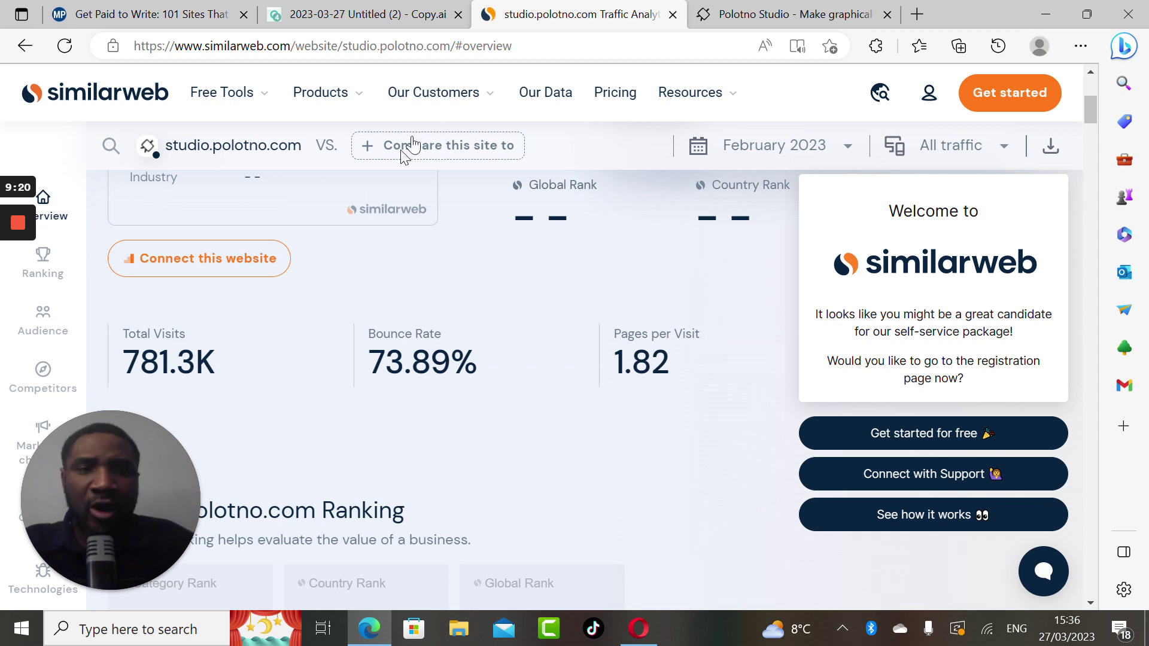
pyautogui.click(761, 16)
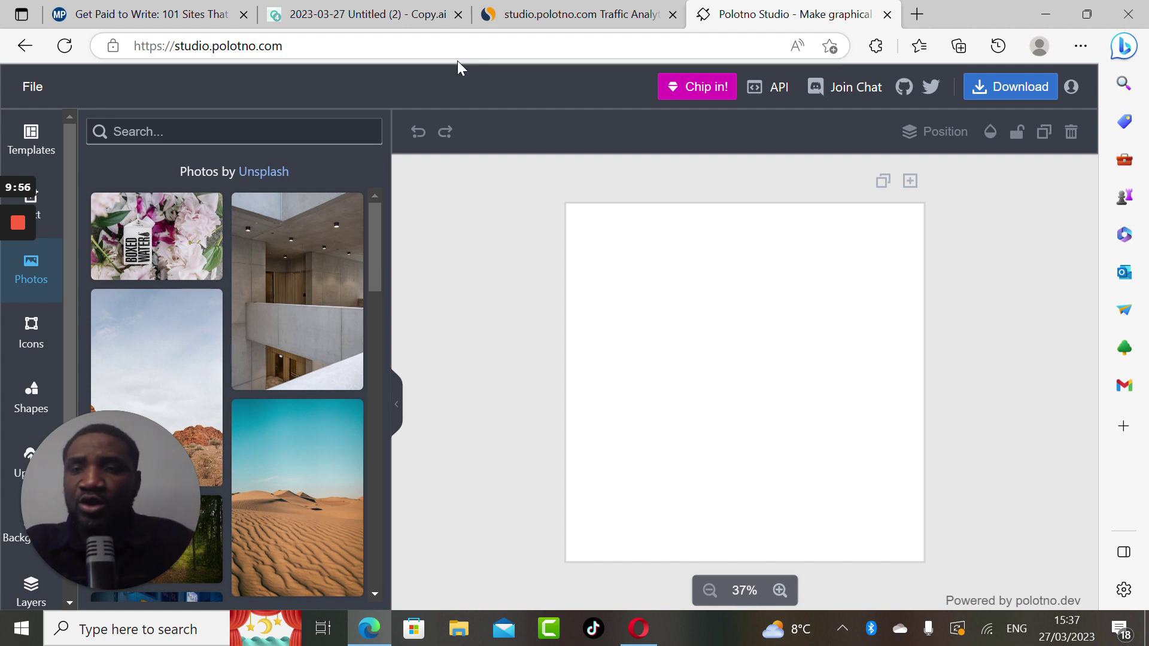
pyautogui.moveTo(21, 302)
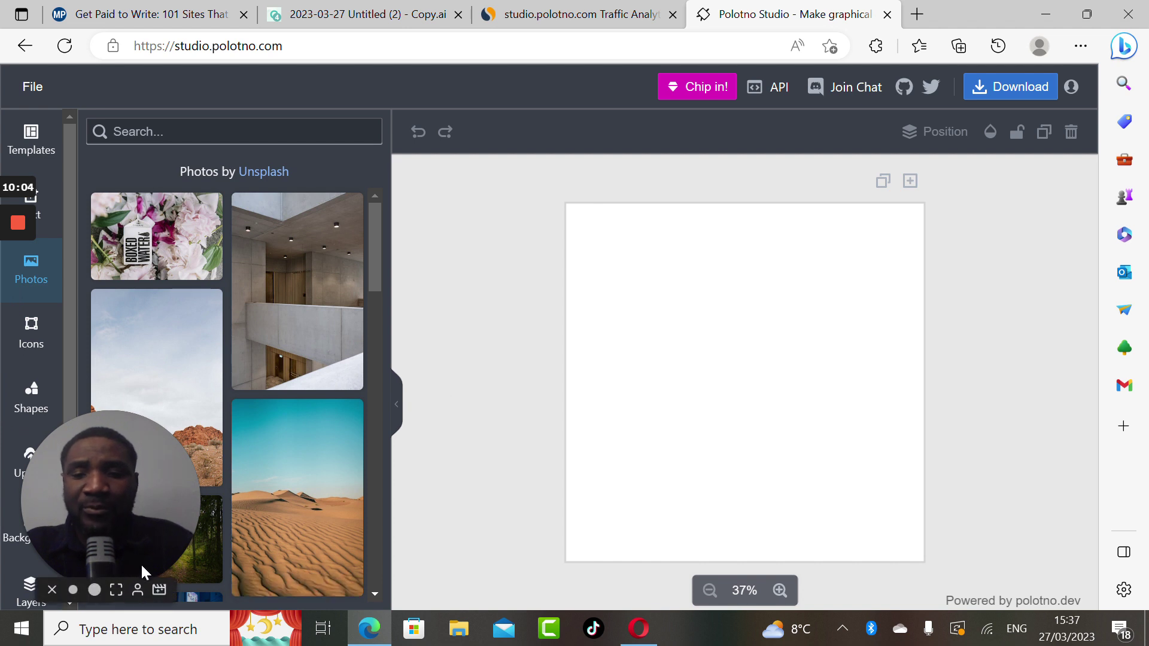
pyautogui.moveTo(16, 368)
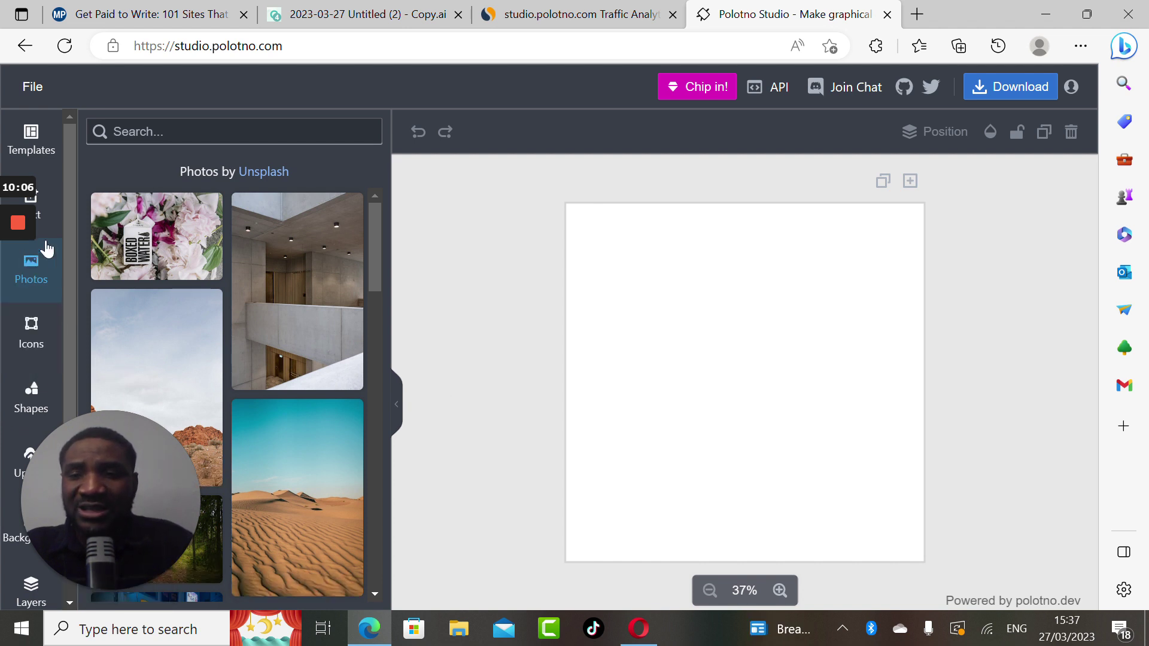